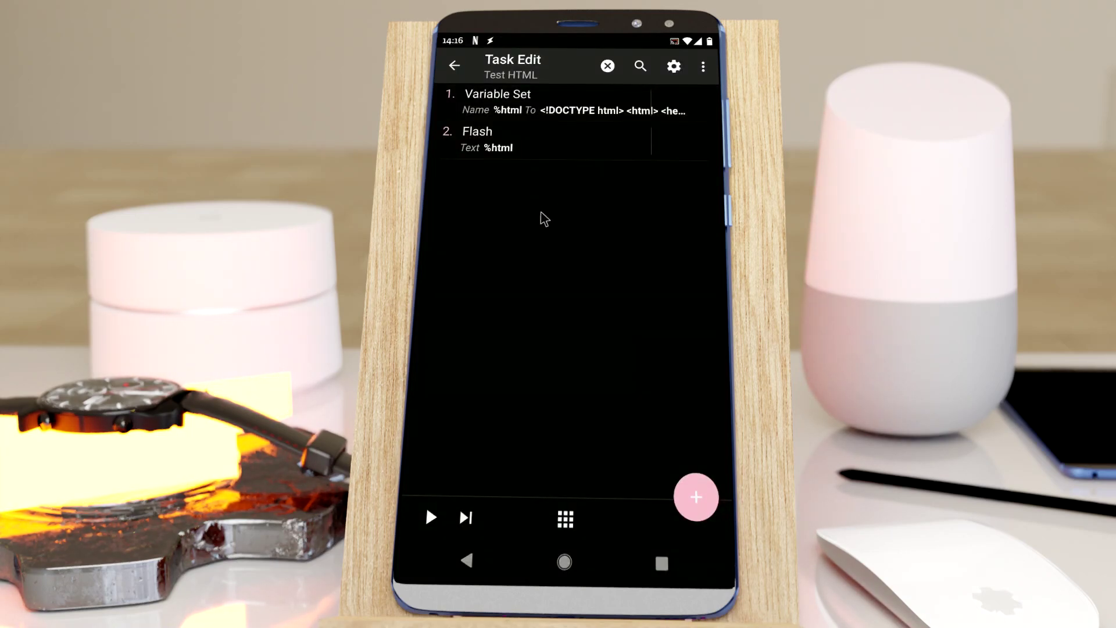
Inspect the HTML stored in %html, then run Test HTML to flash the raw markup.
click(580, 114)
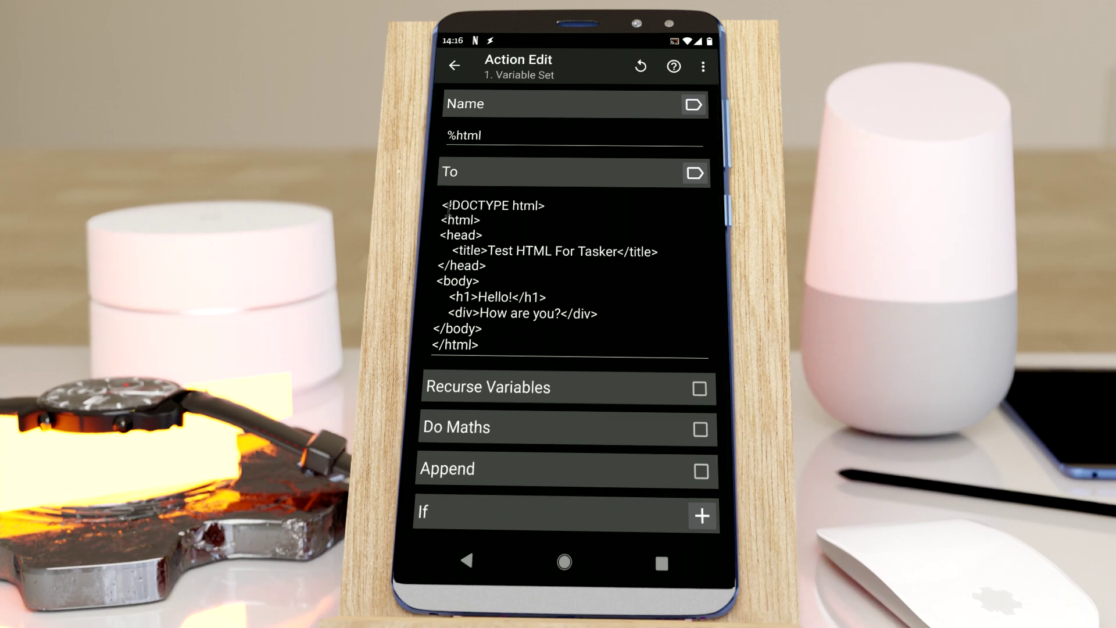
double_click(507, 334)
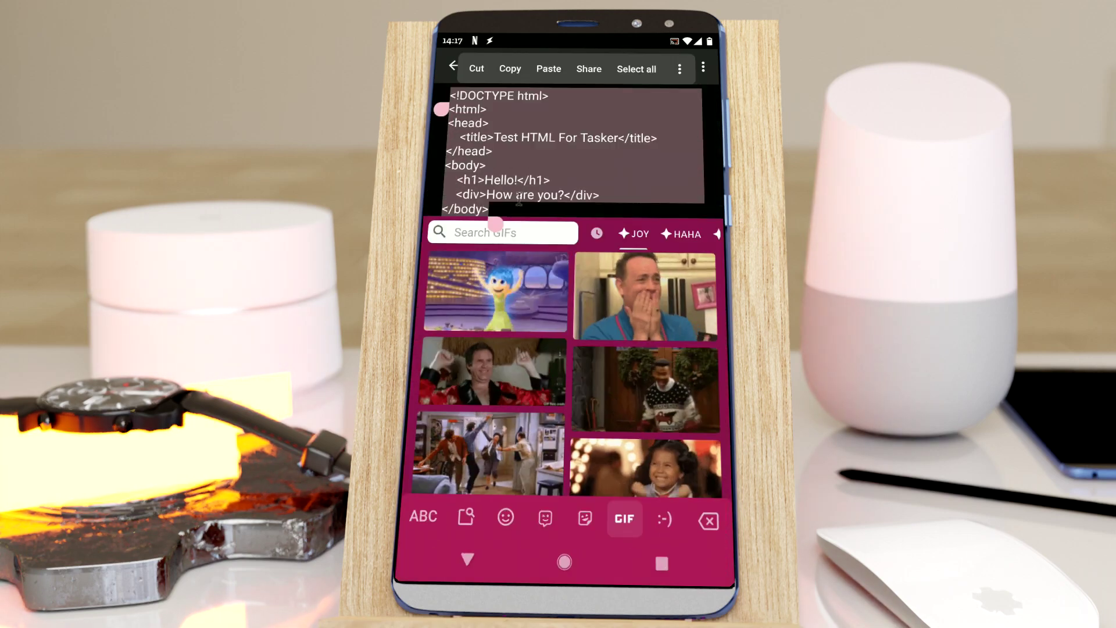
click(518, 199)
click(466, 561)
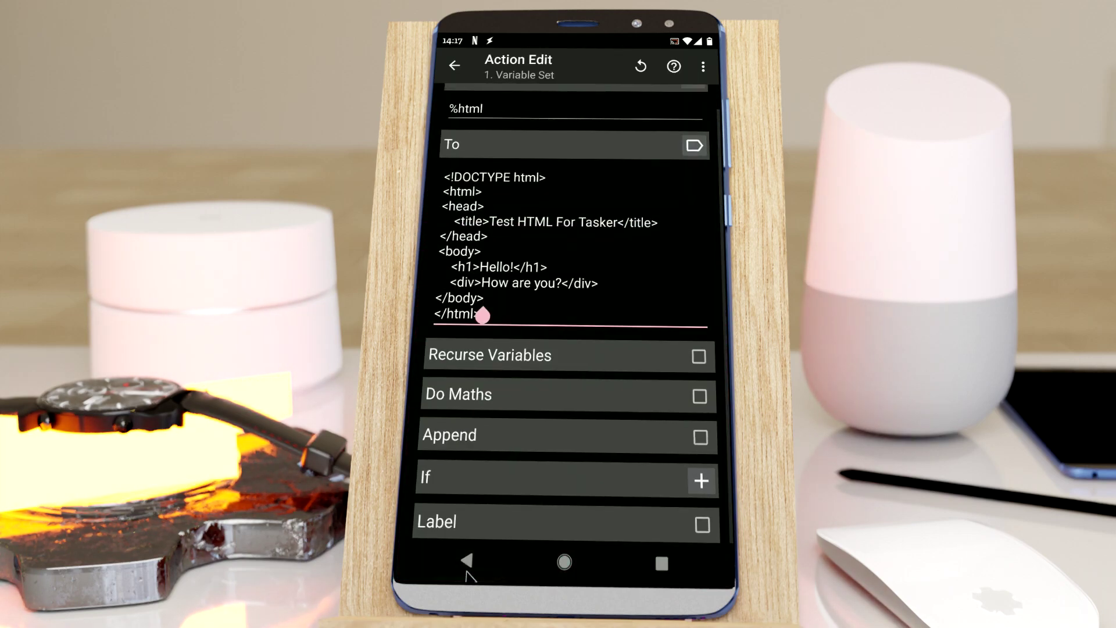
click(467, 561)
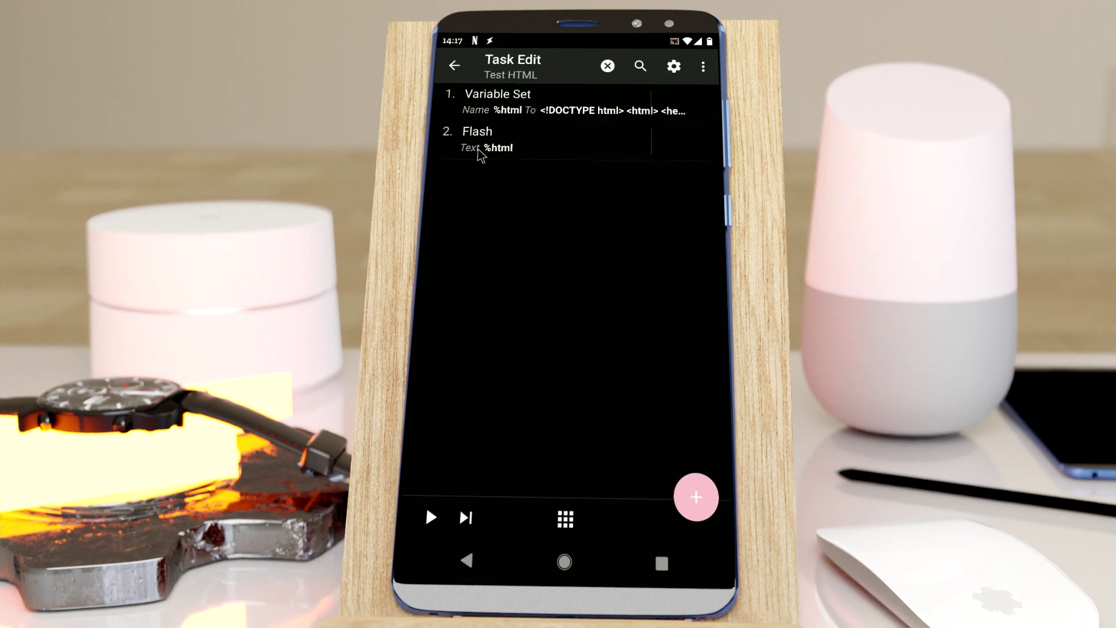
click(430, 517)
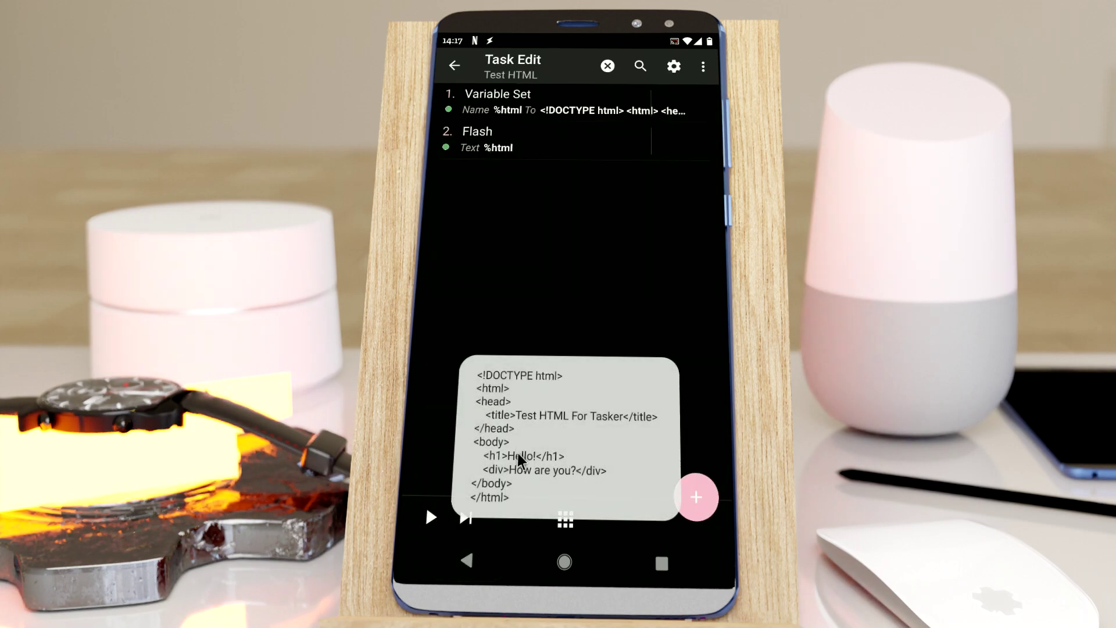
Reopen Variable Set and highlight the div element in the stored HTML.
click(514, 106)
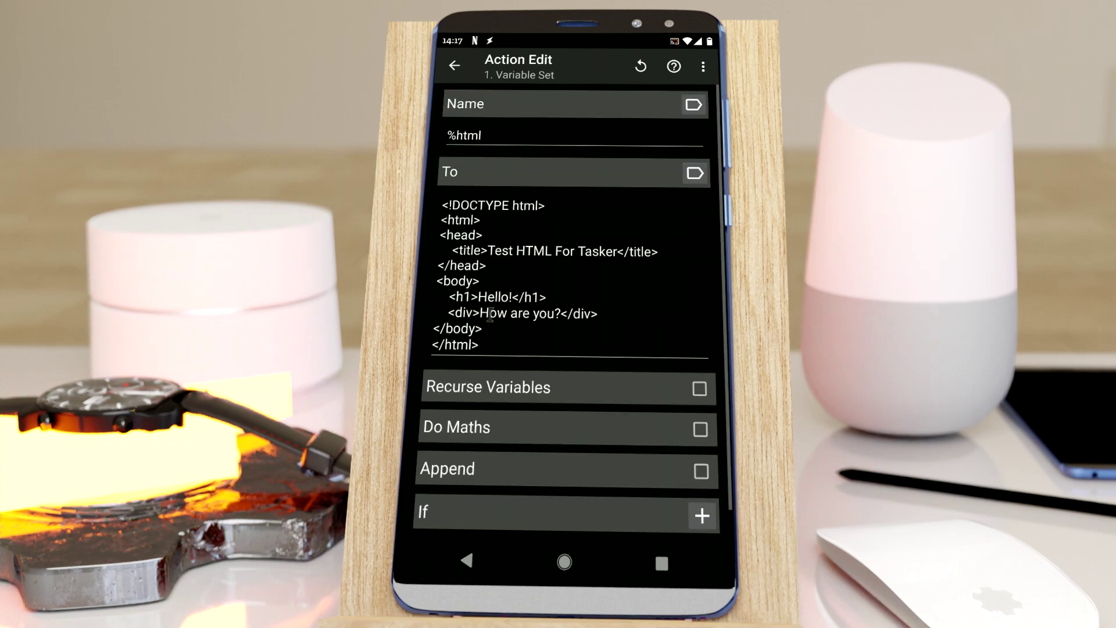
click(475, 315)
double_click(460, 314)
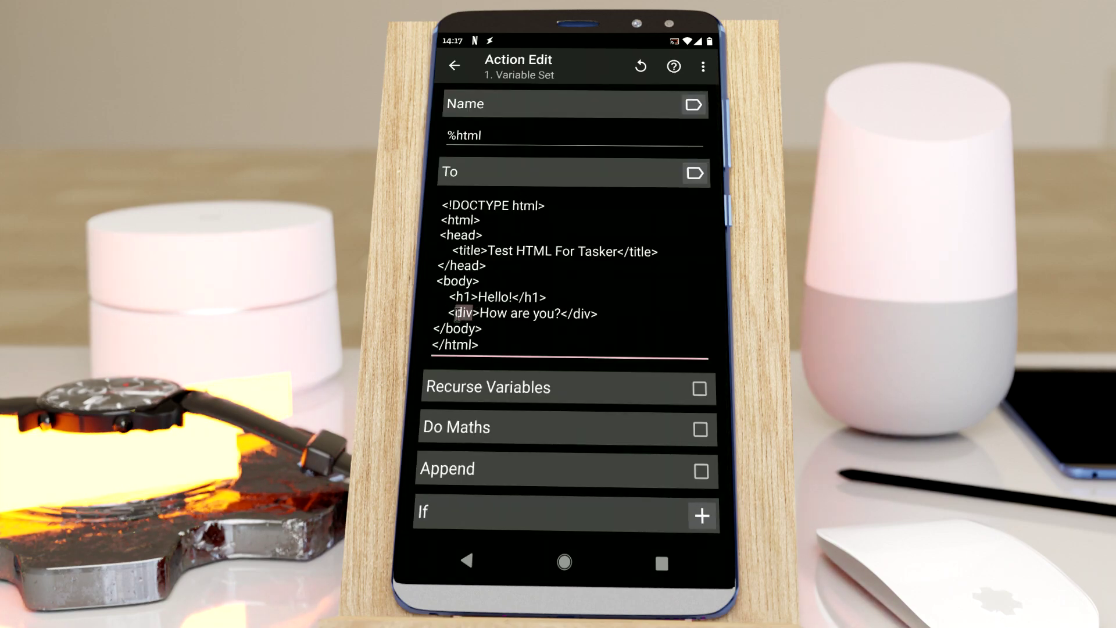
click(480, 301)
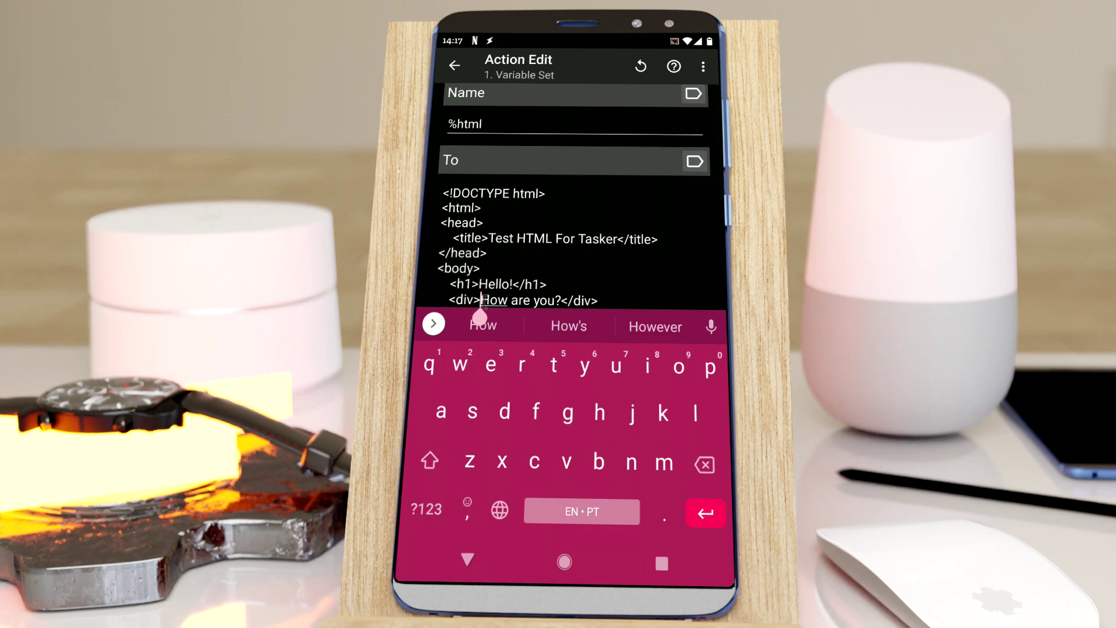
click(466, 559)
Append .div so the Flash text reads %html.div, and run it, flashing only 'How are you?'.
click(465, 560)
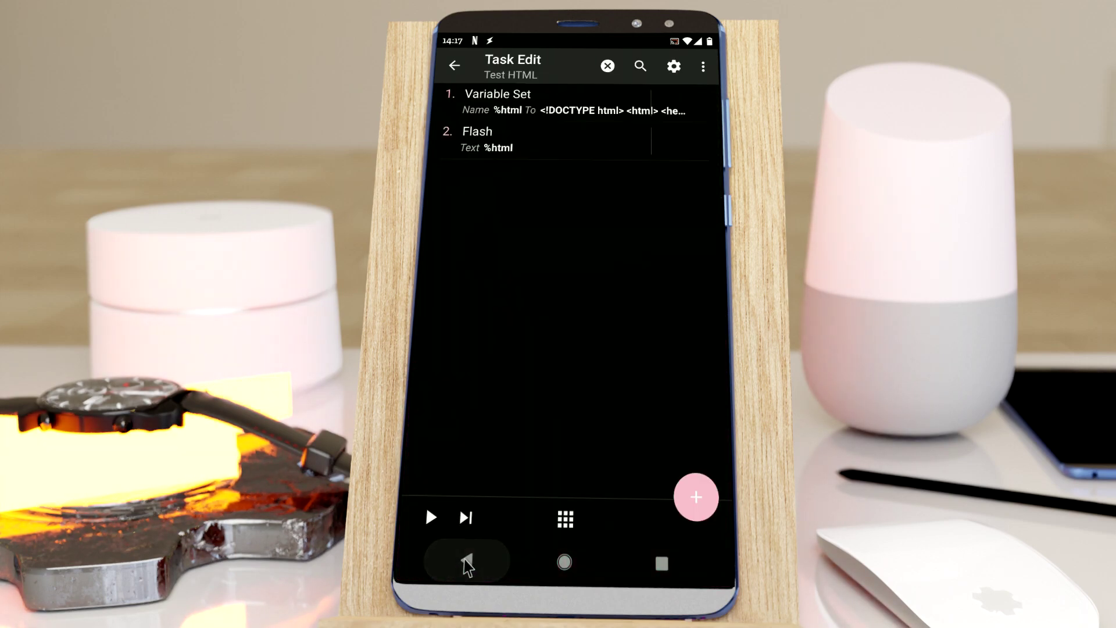
click(515, 140)
click(517, 135)
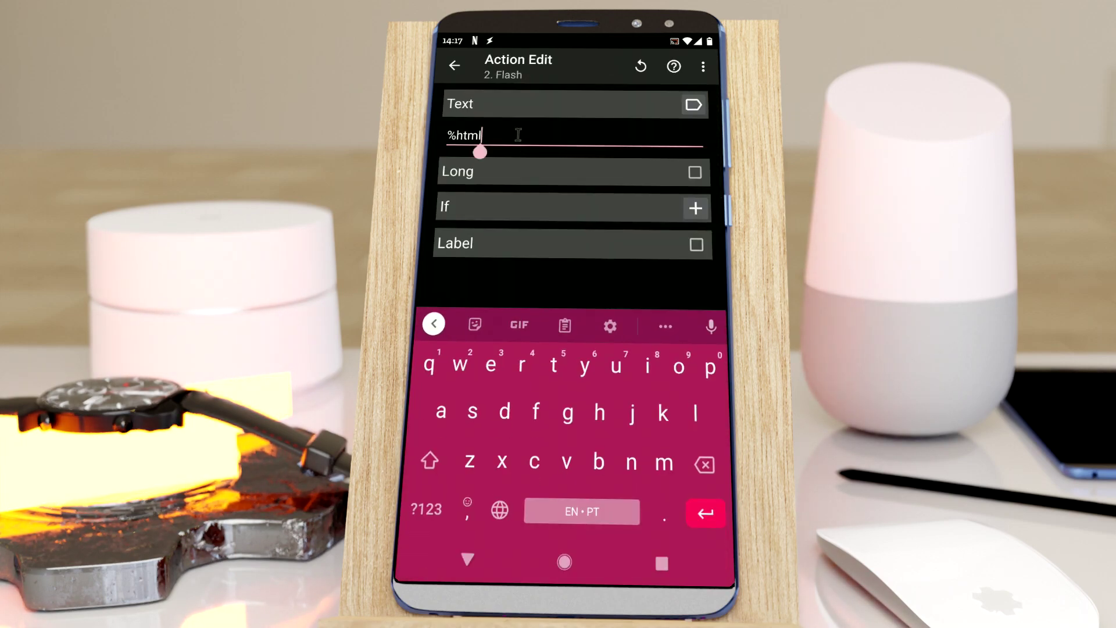
text(.div)
click(466, 560)
click(465, 560)
click(431, 520)
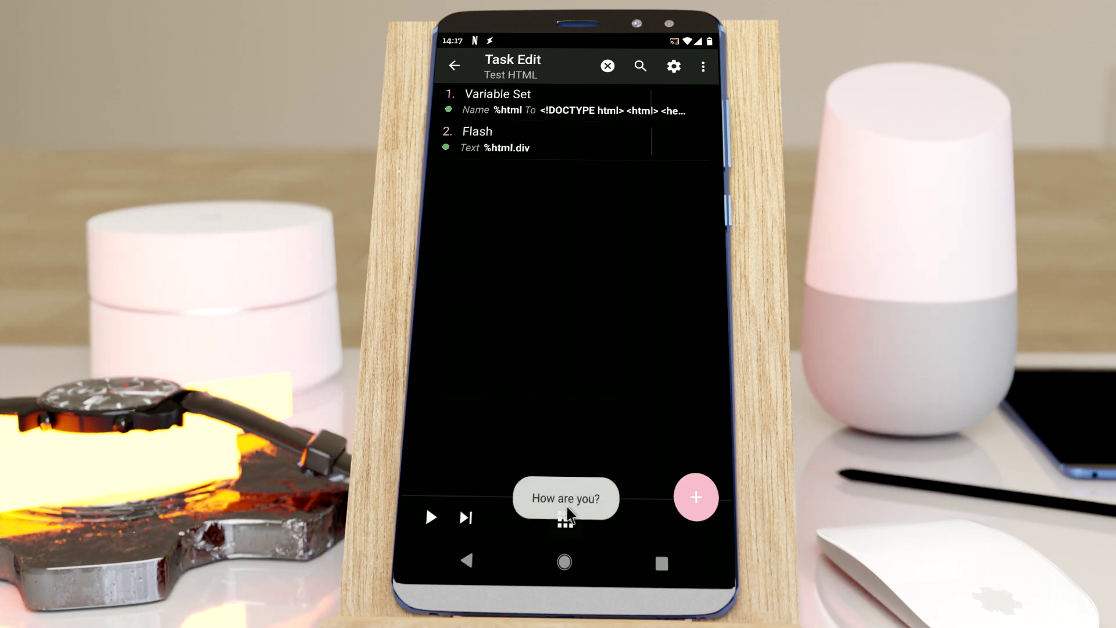
click(498, 152)
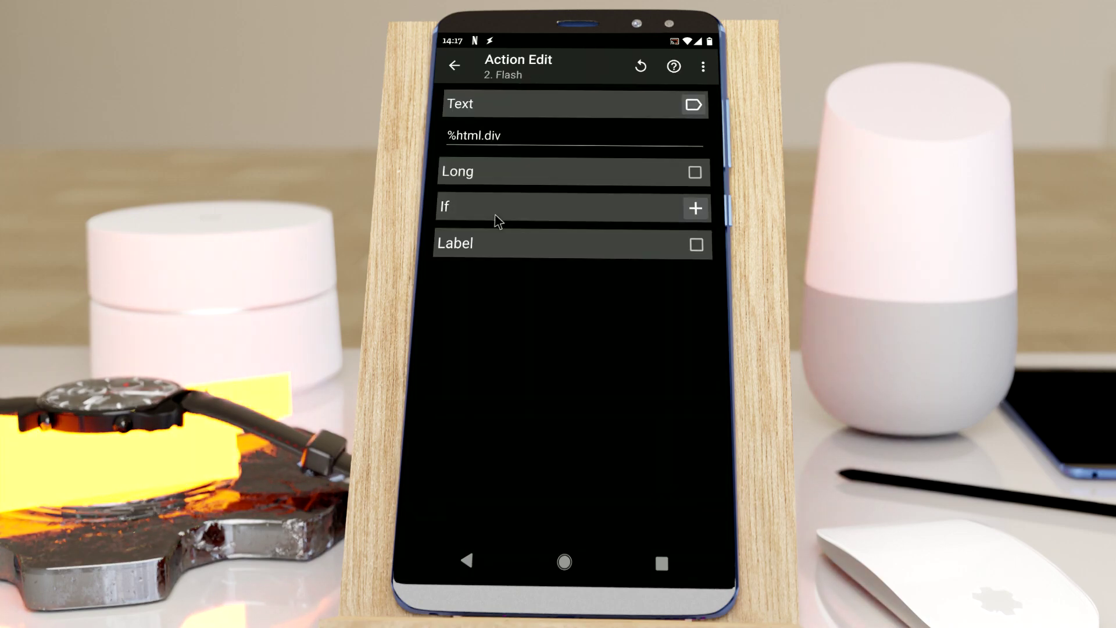
Replace the dot between %html and div in the Flash text with an opening bracket.
double_click(488, 136)
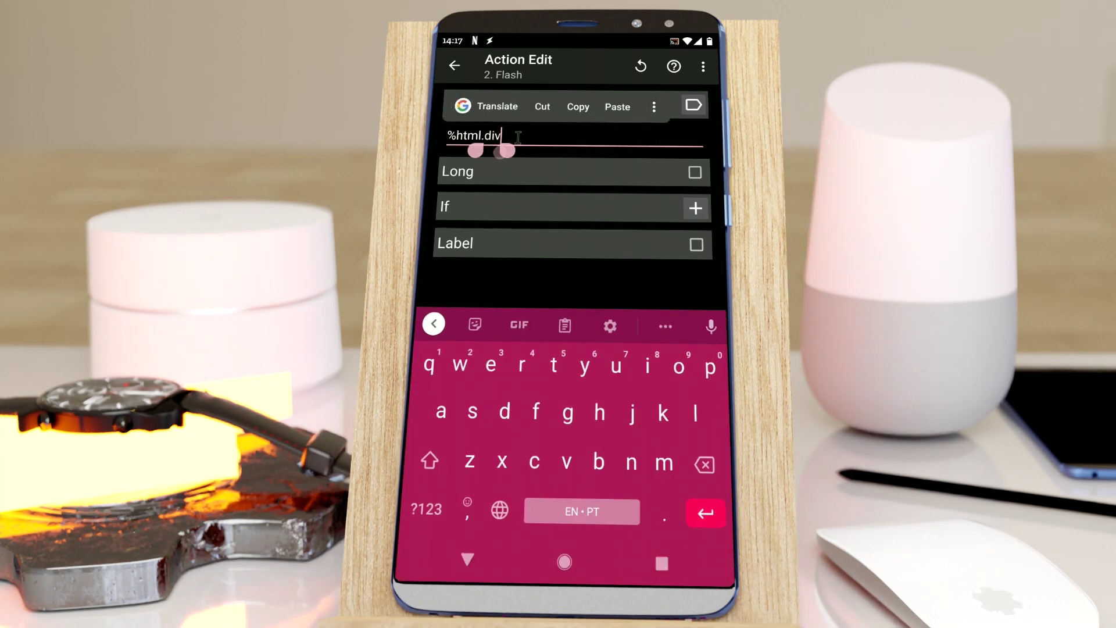
click(492, 137)
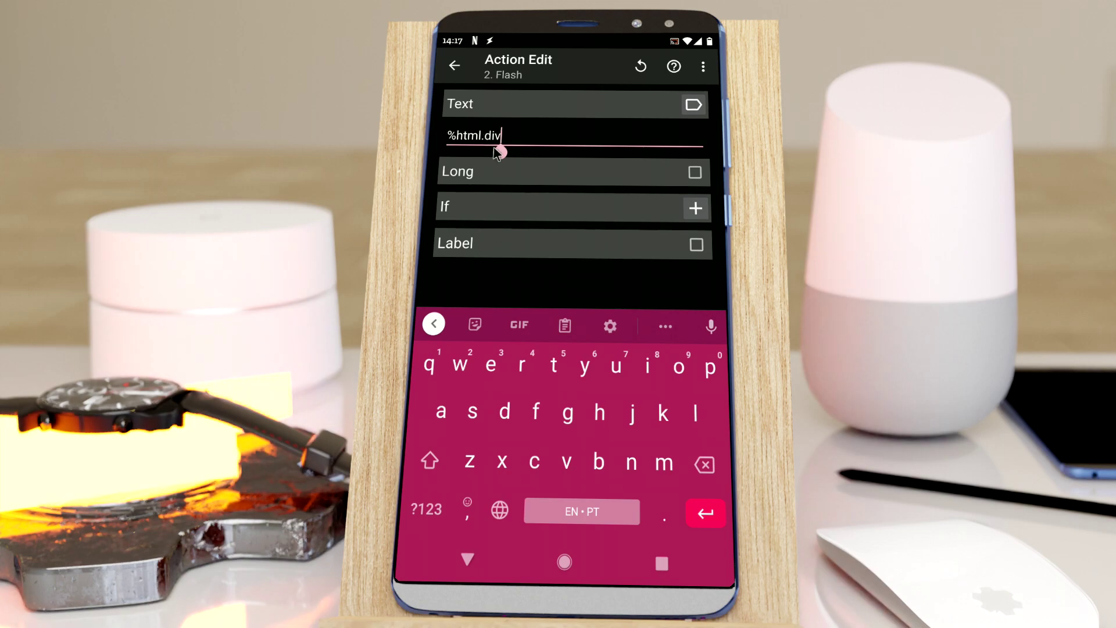
double_click(488, 136)
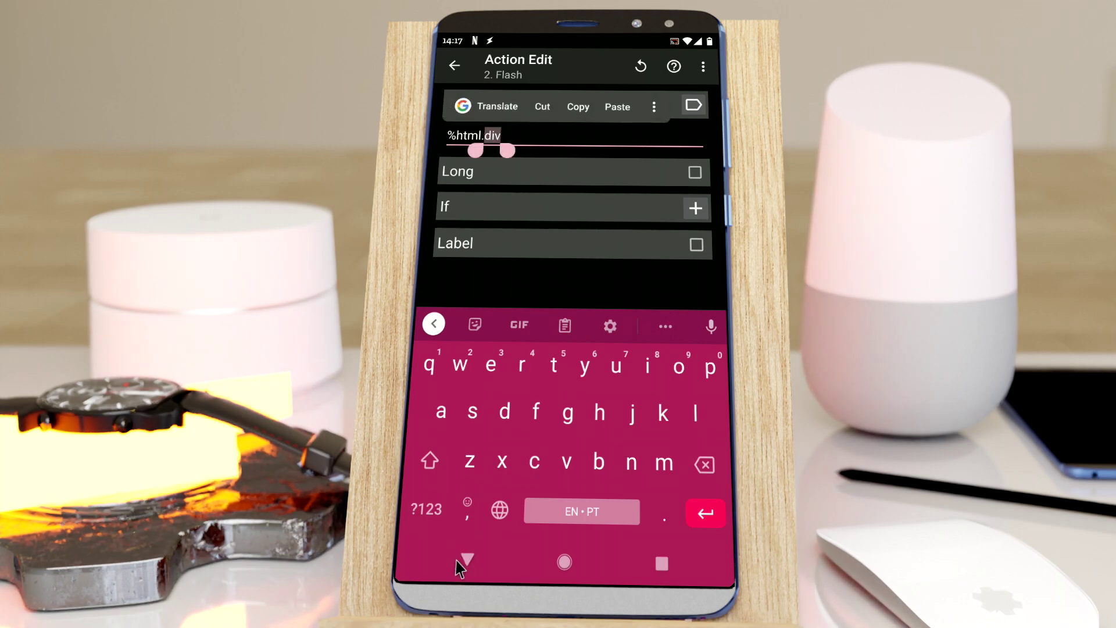
click(487, 137)
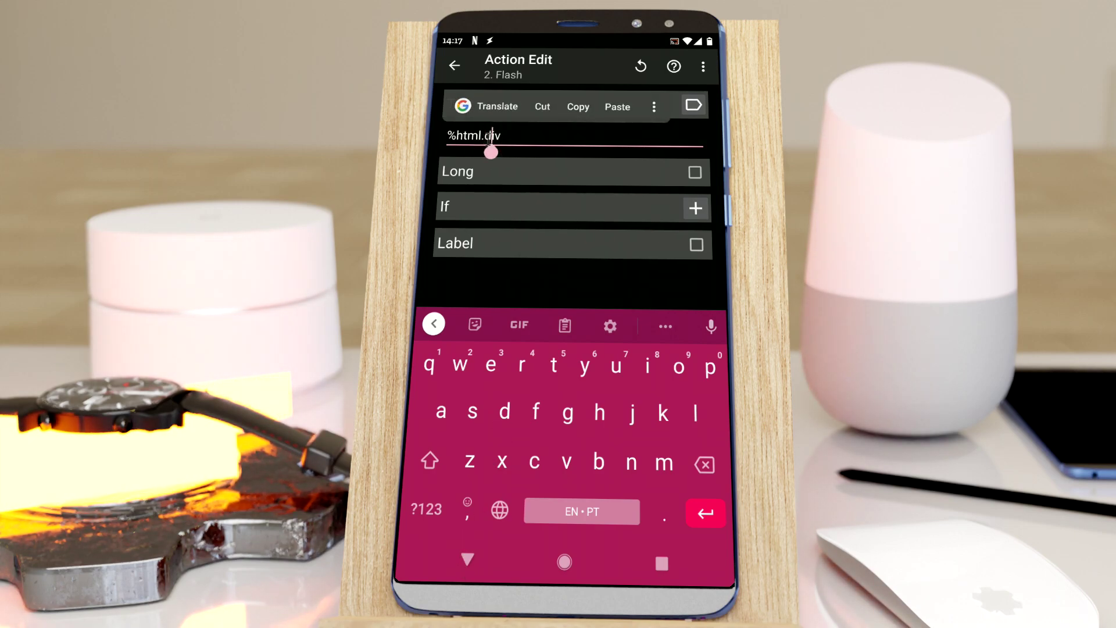
double_click(482, 136)
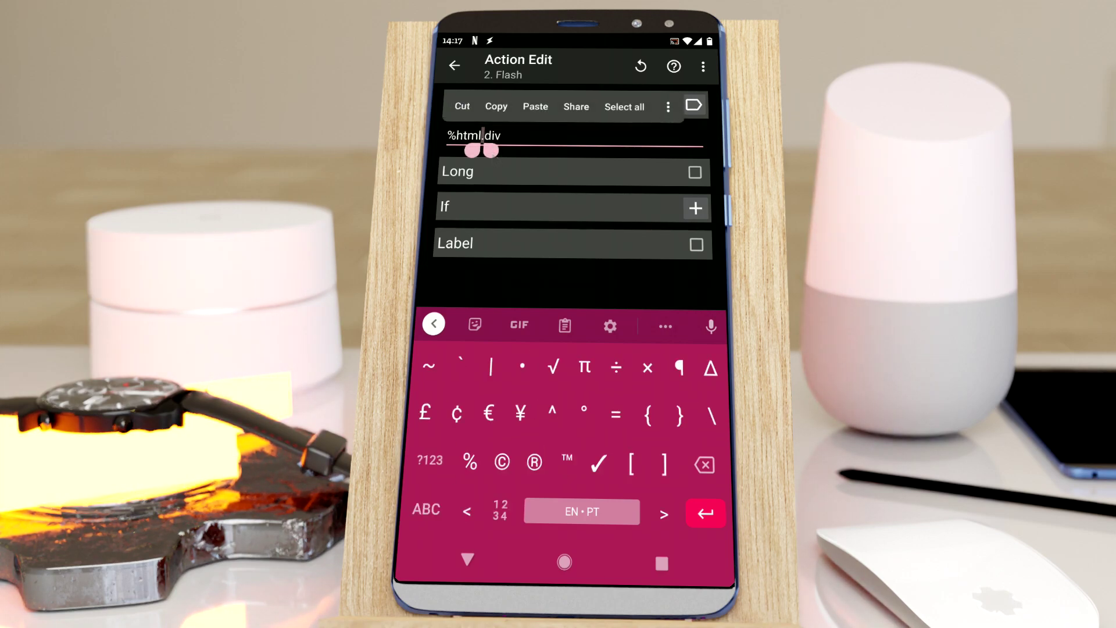
text([)
Add the closing bracket to make %html[div] and run the task, flashing 'How are you?'.
click(501, 136)
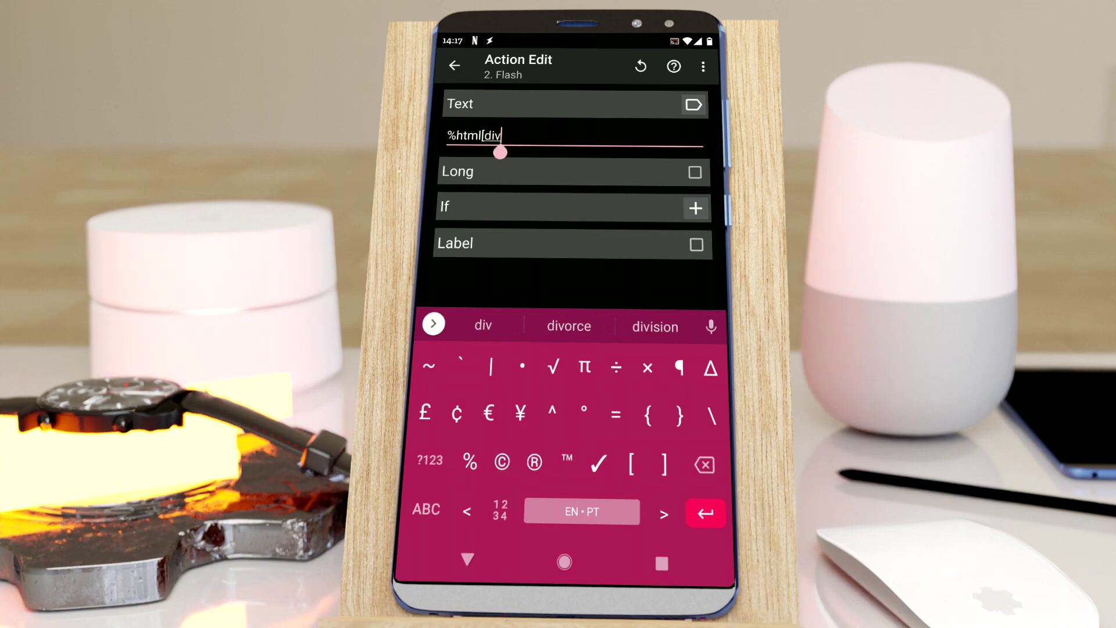
text(])
click(499, 136)
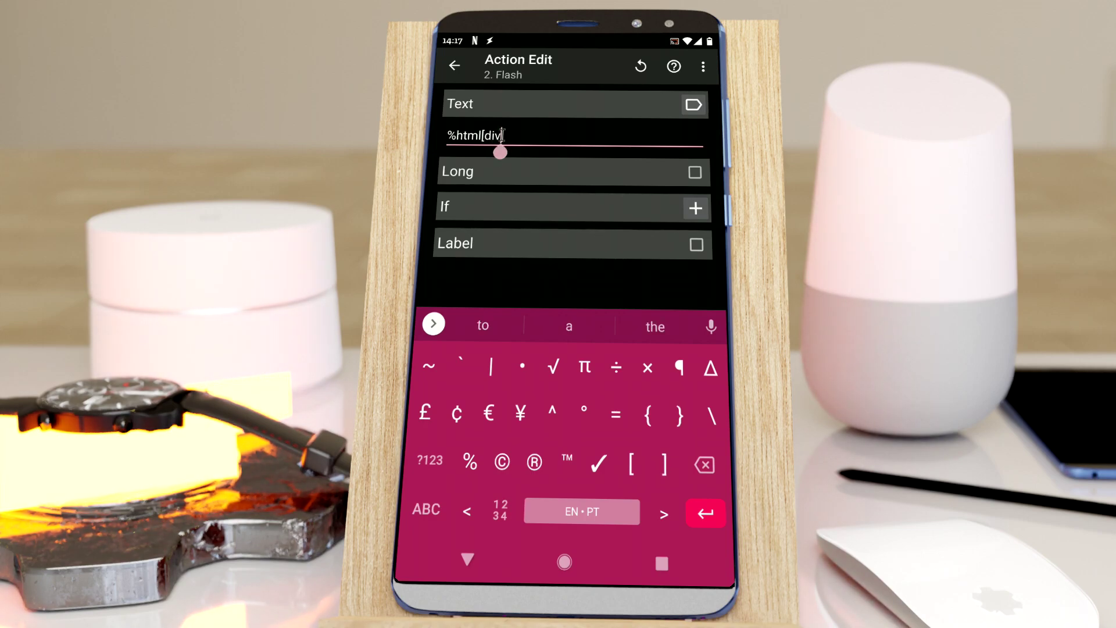
click(467, 559)
click(467, 561)
click(432, 519)
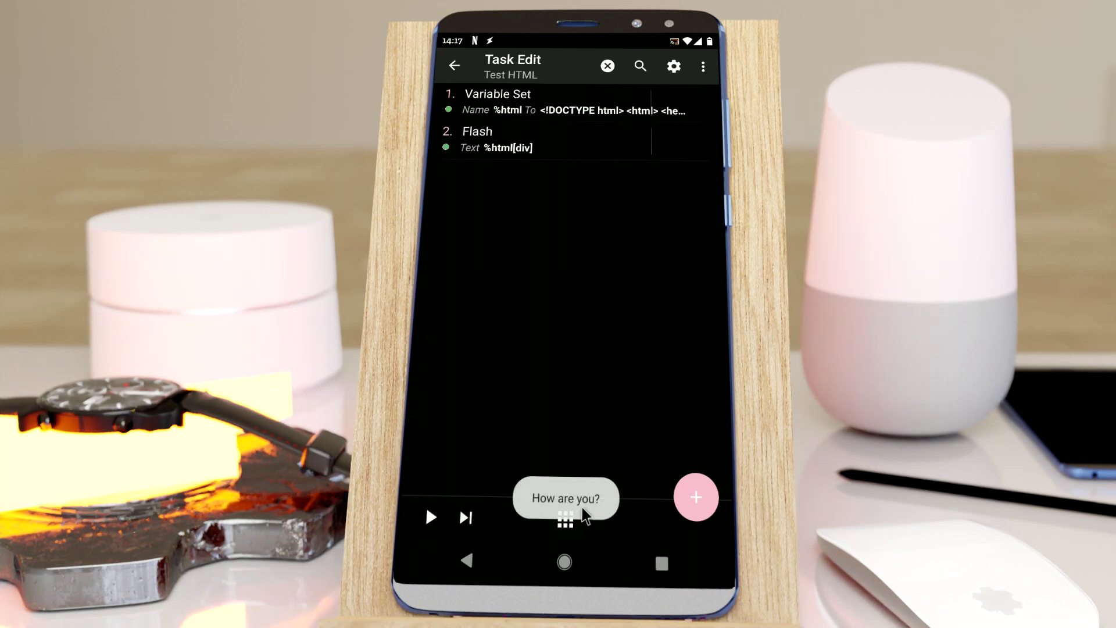
Try cutting the div line in the Variable Set HTML, then discard the edit.
click(490, 133)
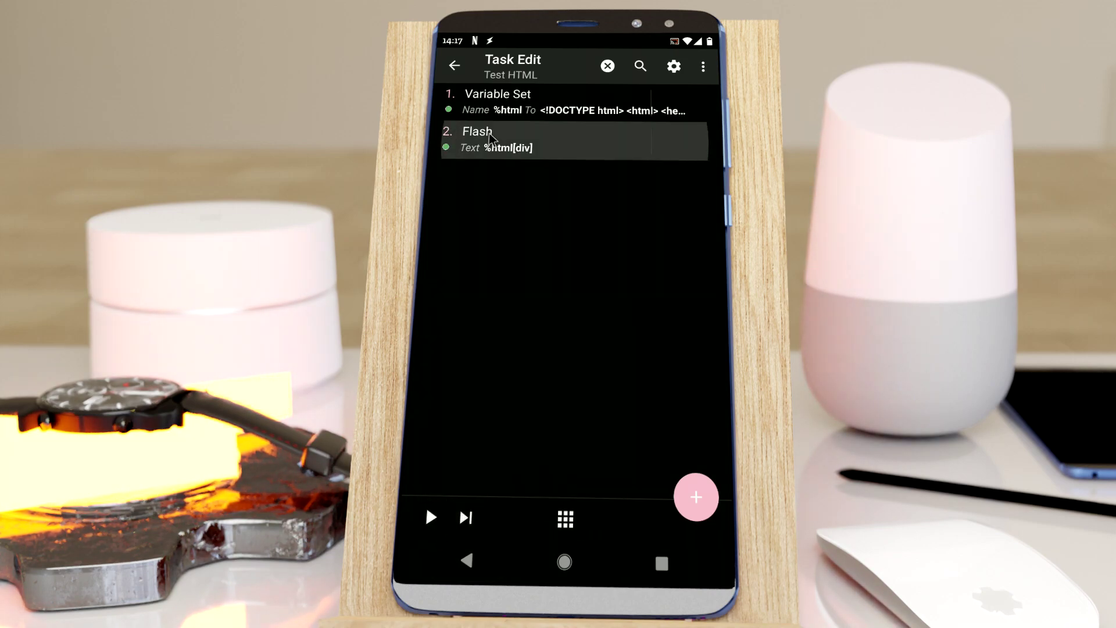
click(466, 560)
click(502, 111)
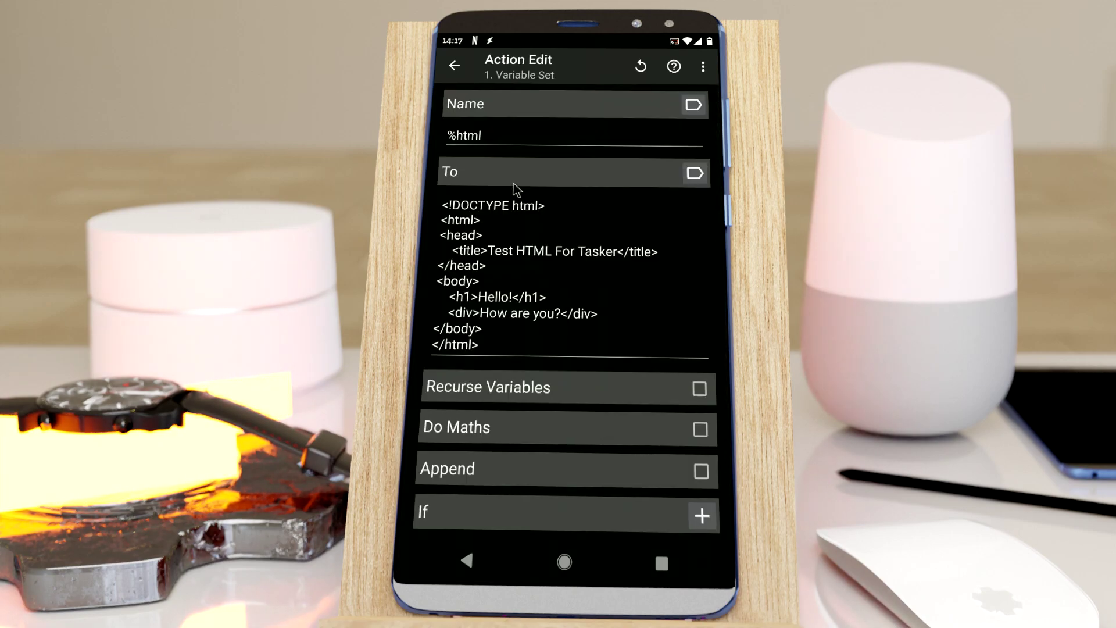
double_click(459, 309)
click(459, 261)
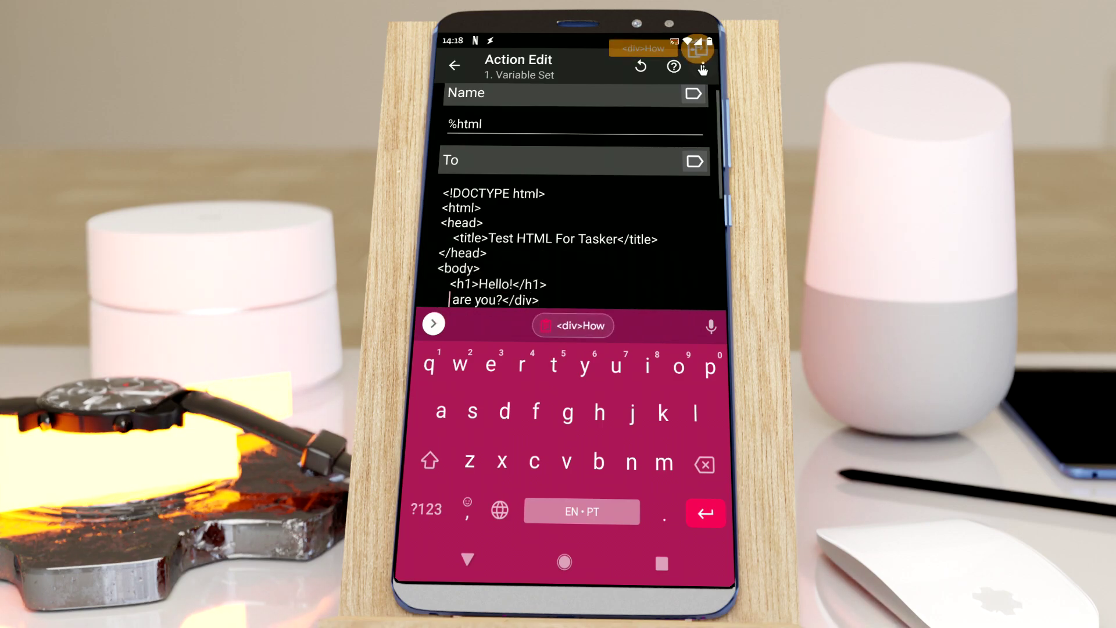
click(703, 66)
click(635, 79)
Recheck the stored HTML and open the Flash action showing %html[div].
click(521, 112)
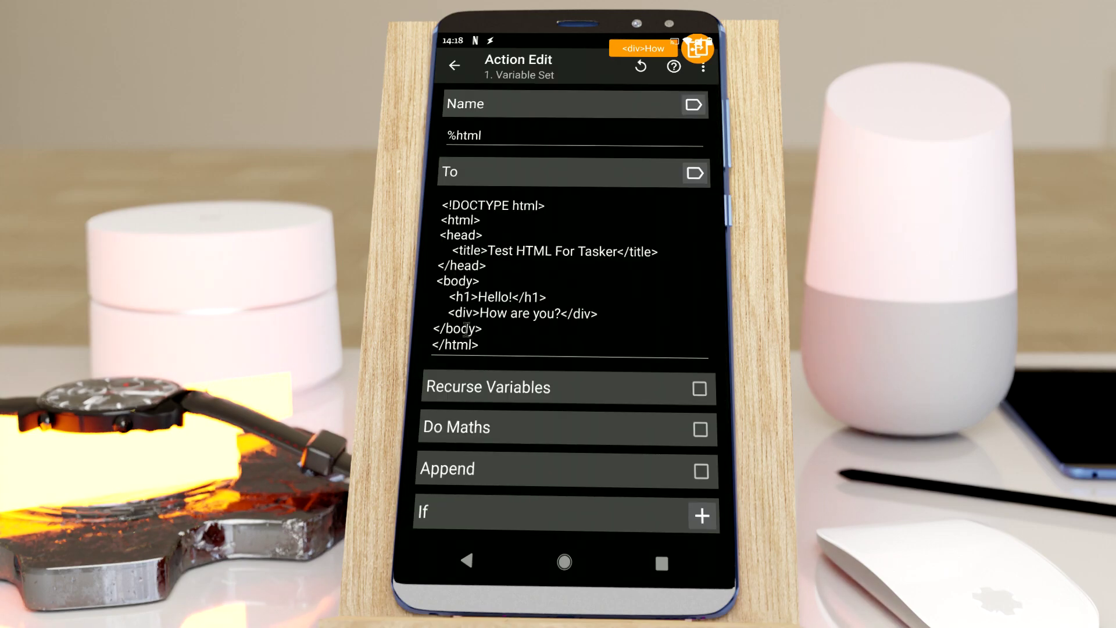
click(473, 571)
click(501, 152)
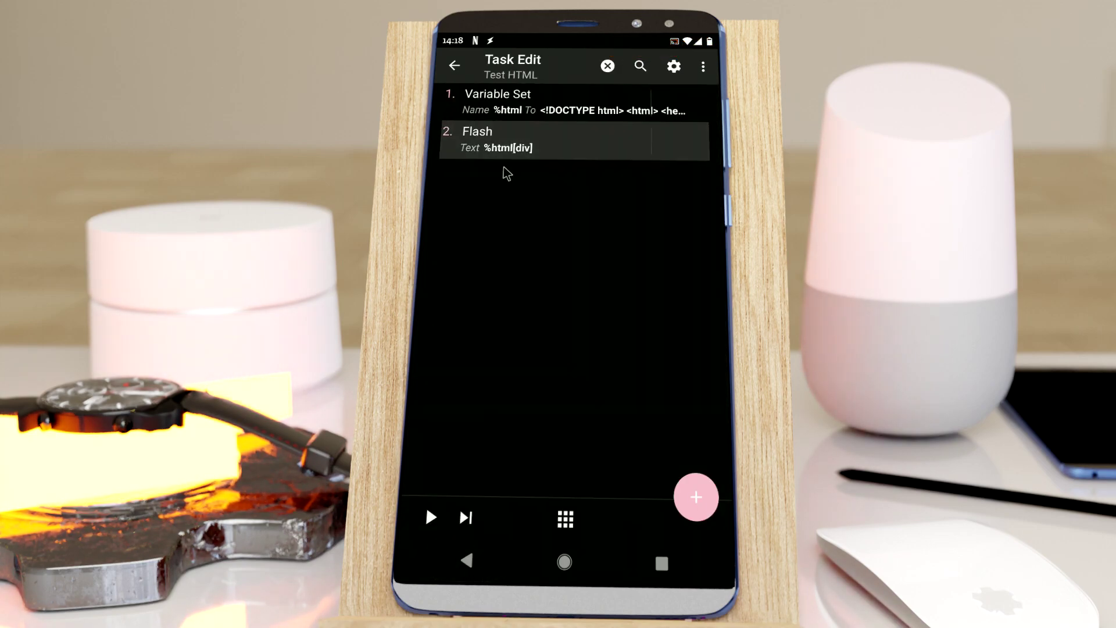
Insert 'body>' before div so the Flash text reads %html[body>div].
click(488, 136)
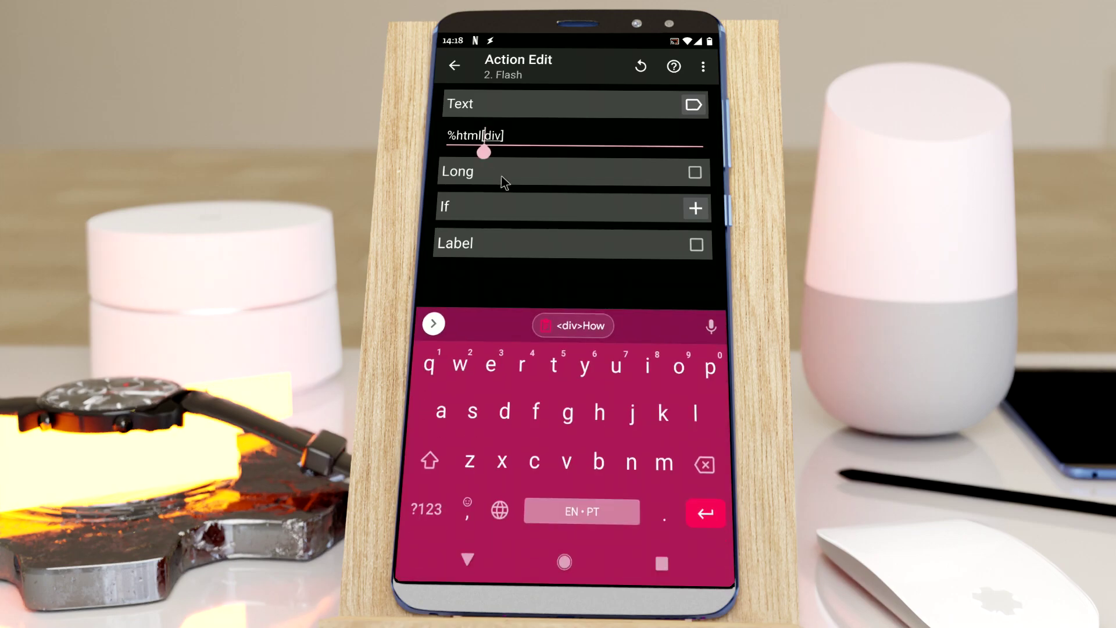
text(body)
click(426, 509)
click(430, 460)
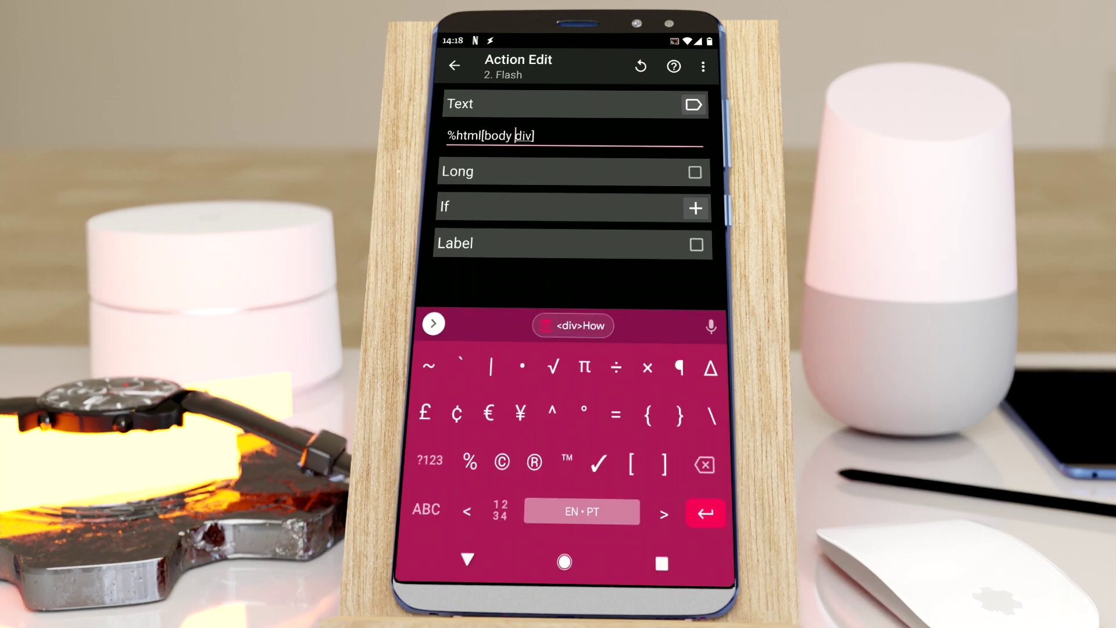
key(BackSpace)
text(>)
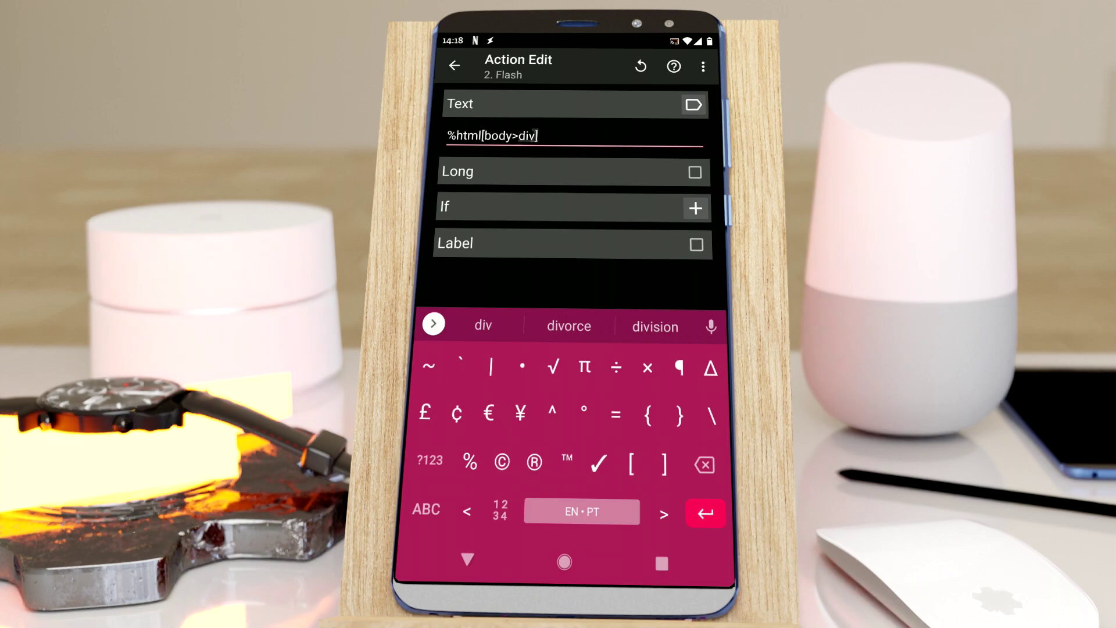
Run the task to confirm %html[body>div] still flashes 'How are you?'.
click(467, 559)
click(468, 560)
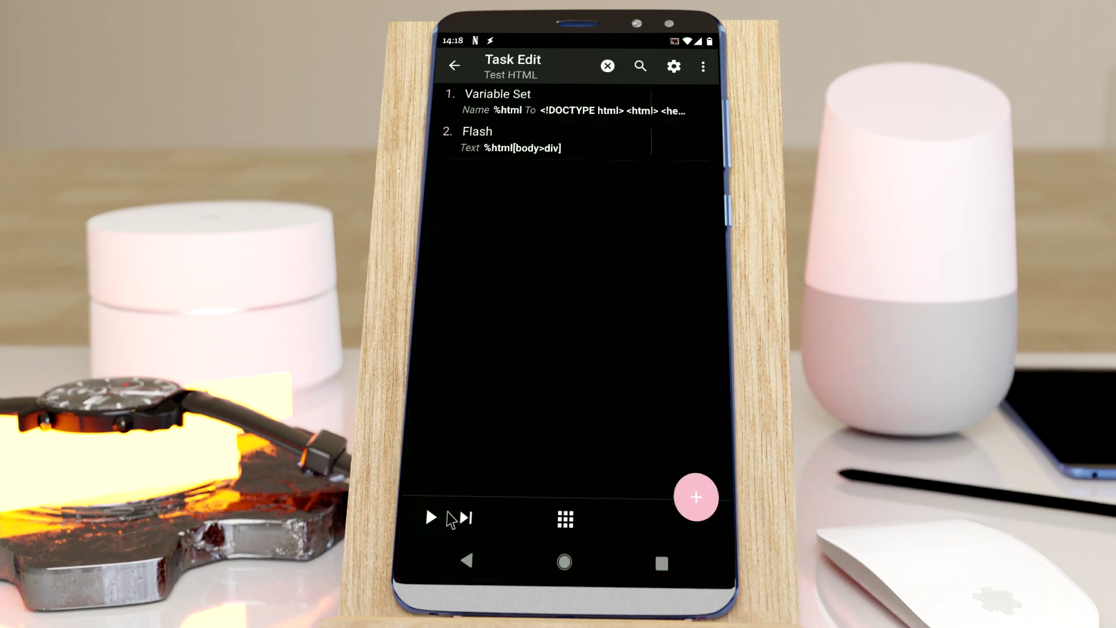
click(440, 517)
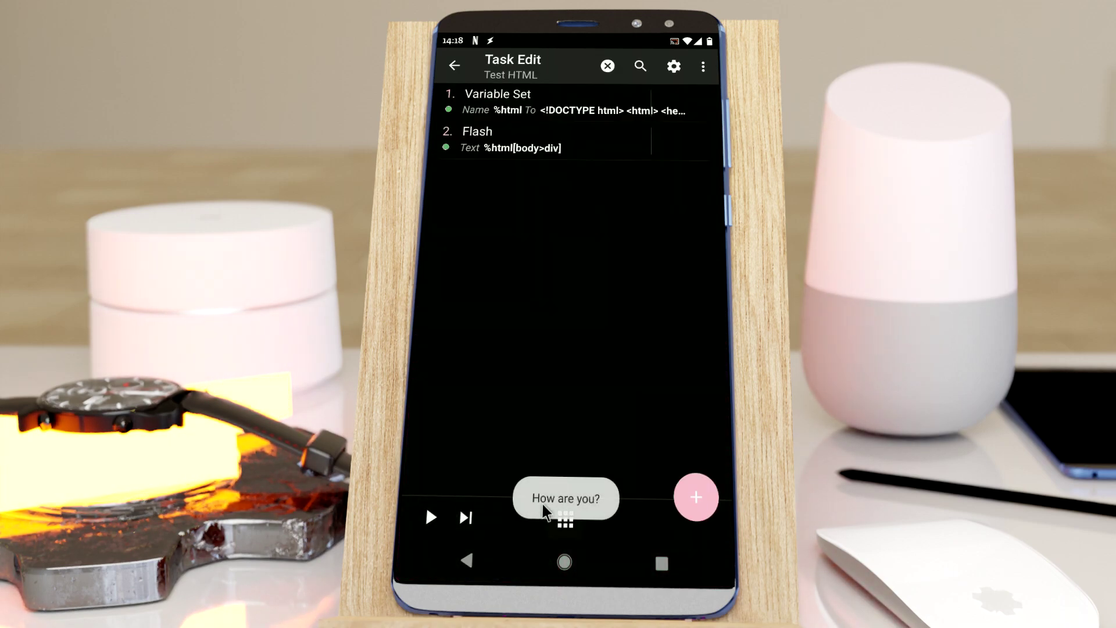
click(521, 108)
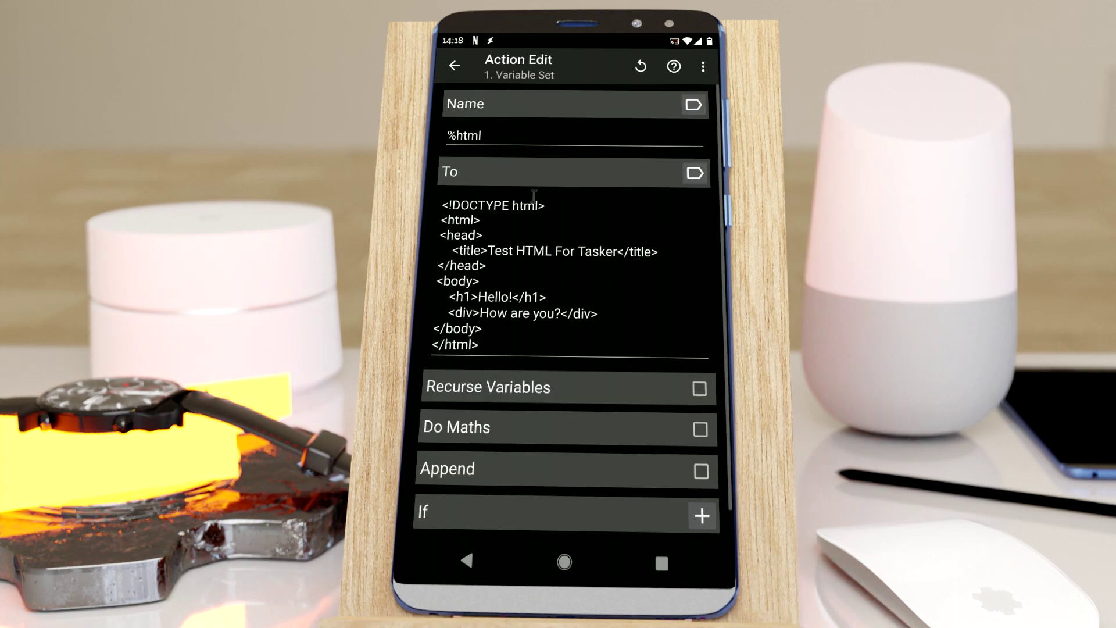
Paste the div line over Hello! inside the h1 and change its text to 'inner?'.
click(480, 297)
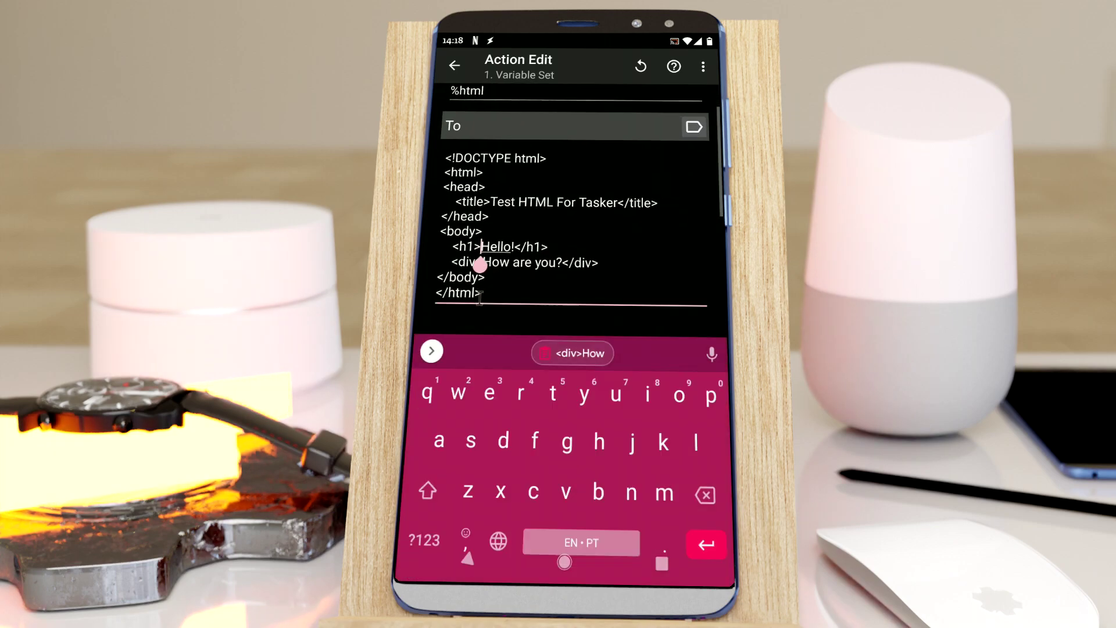
drag(454, 259, 585, 267)
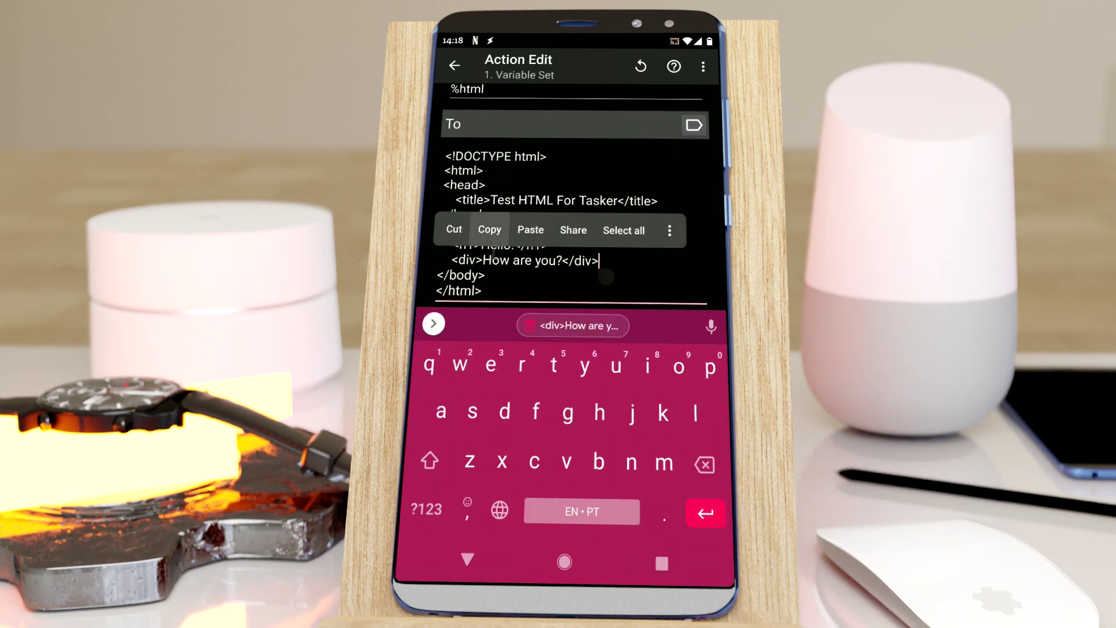
click(488, 229)
drag(481, 244, 515, 244)
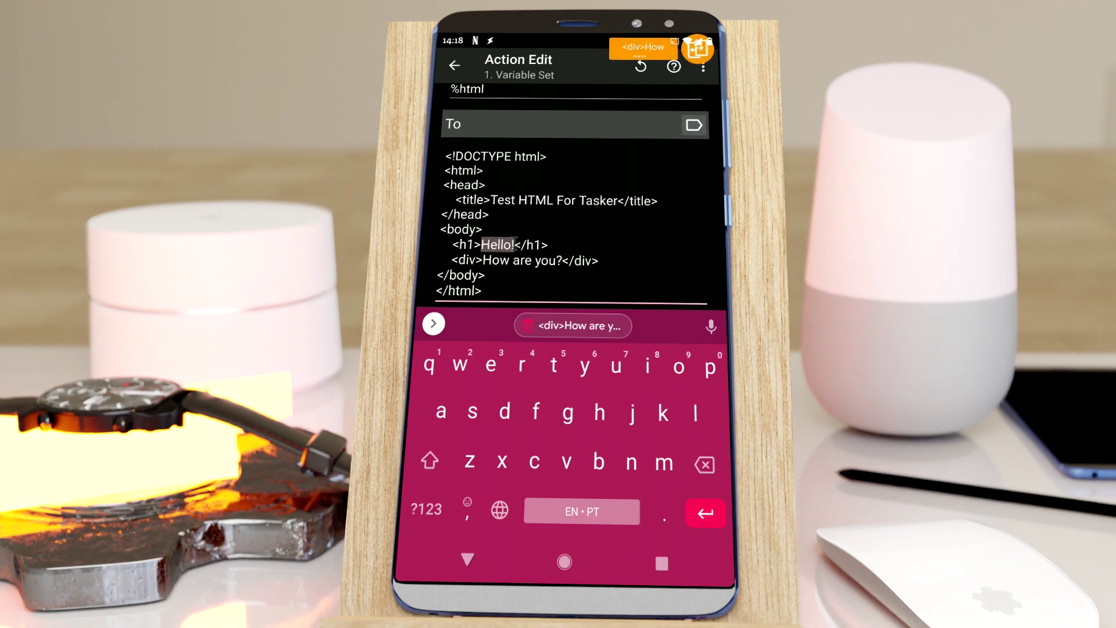
click(540, 324)
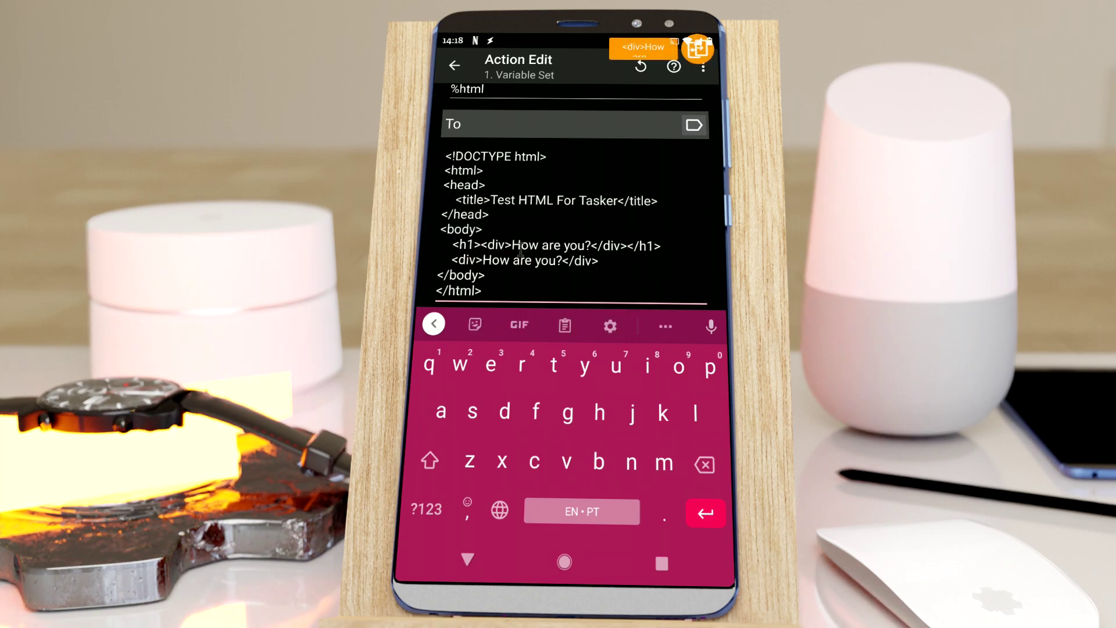
drag(512, 246, 584, 245)
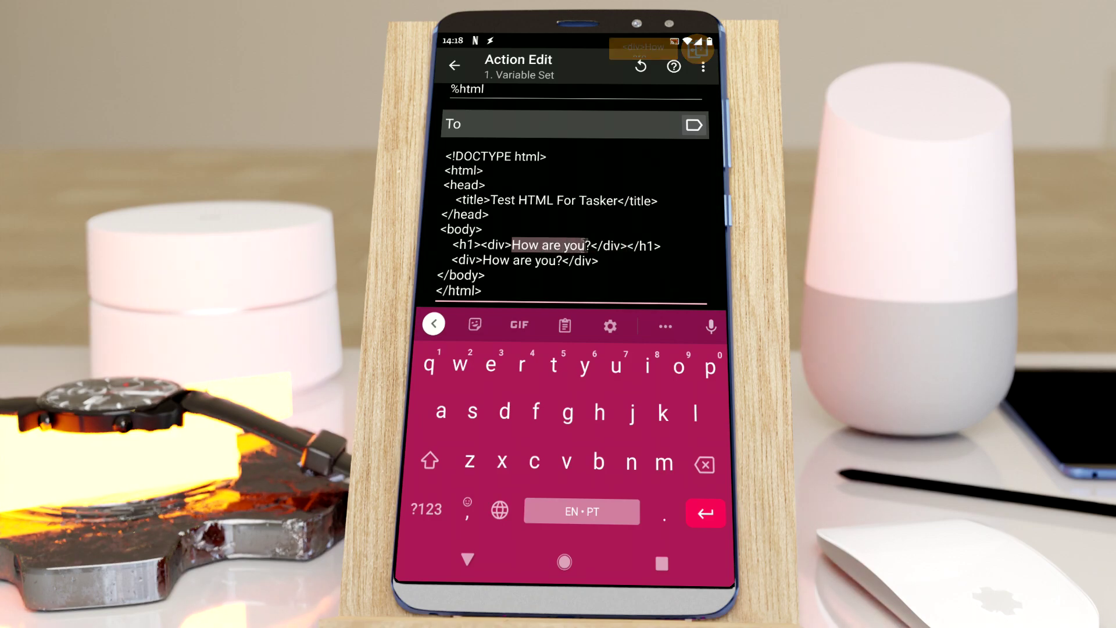
text(inner)
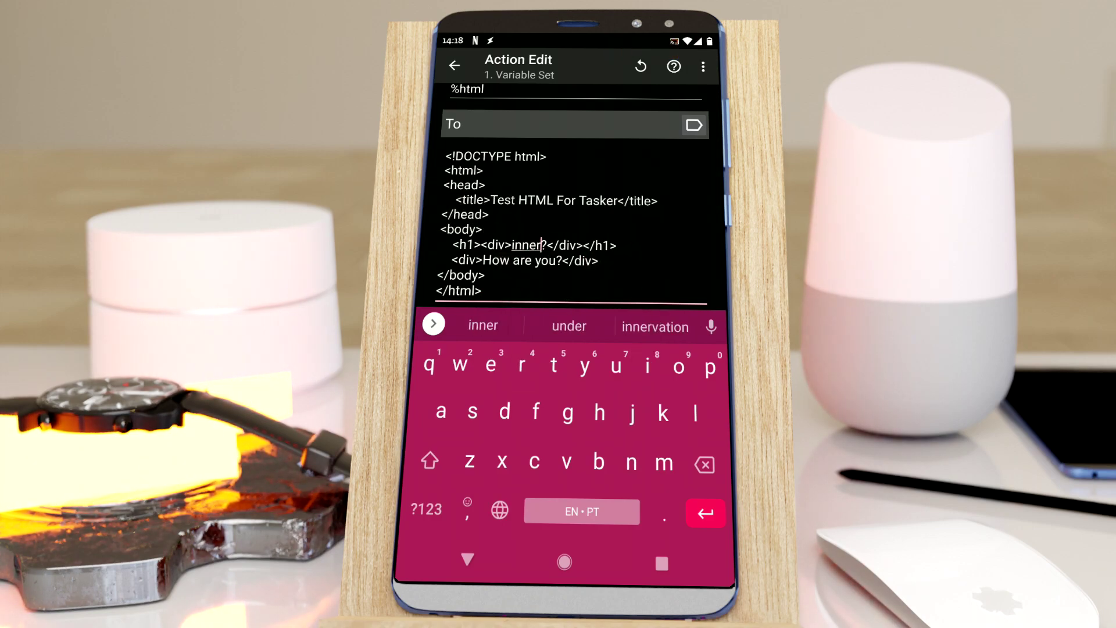
Check the edited HTML and run the task, which still flashes 'How are you?'.
click(468, 561)
click(468, 562)
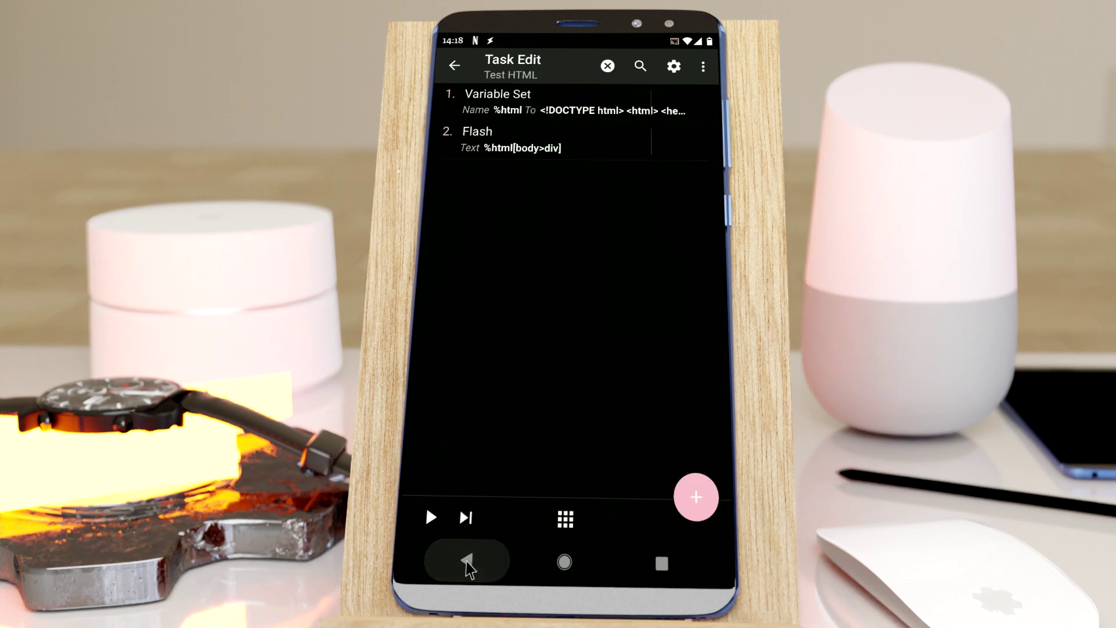
click(511, 110)
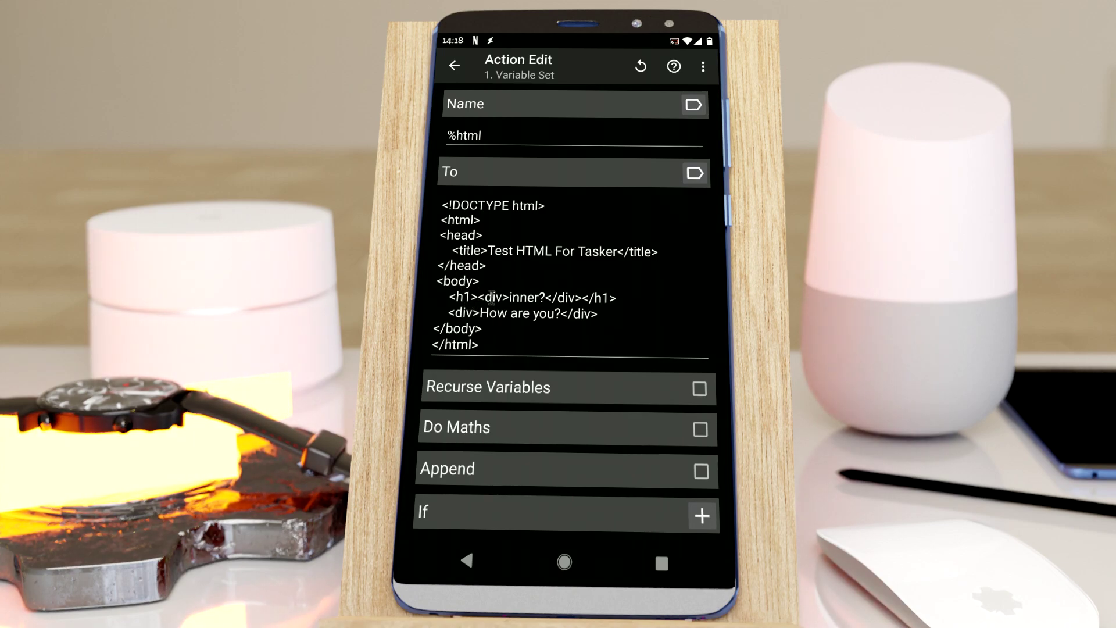
click(468, 564)
click(433, 520)
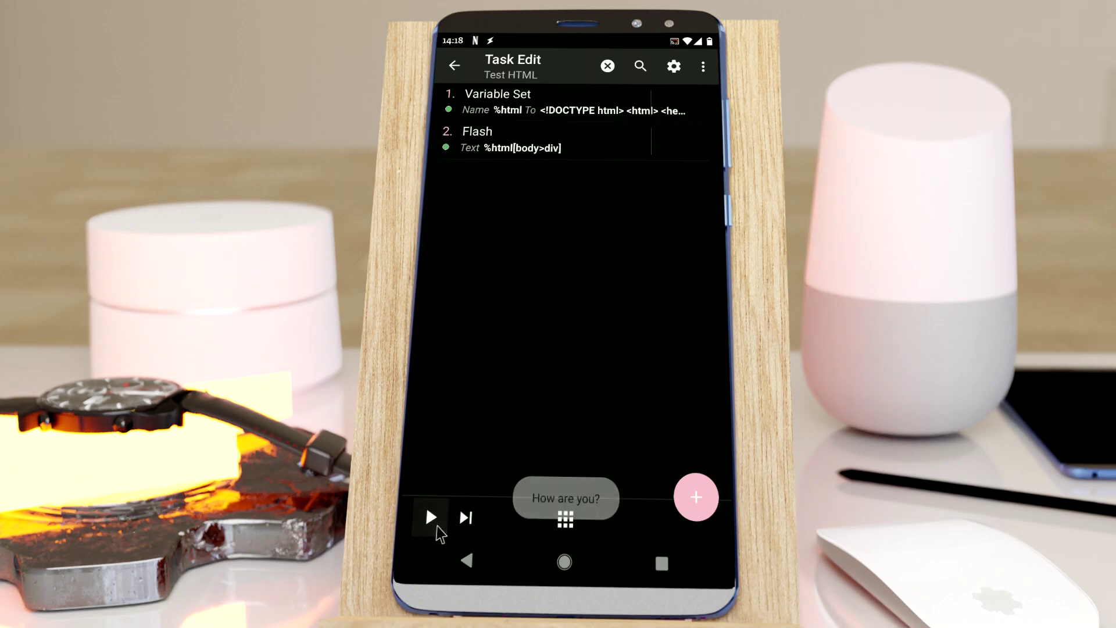
click(521, 111)
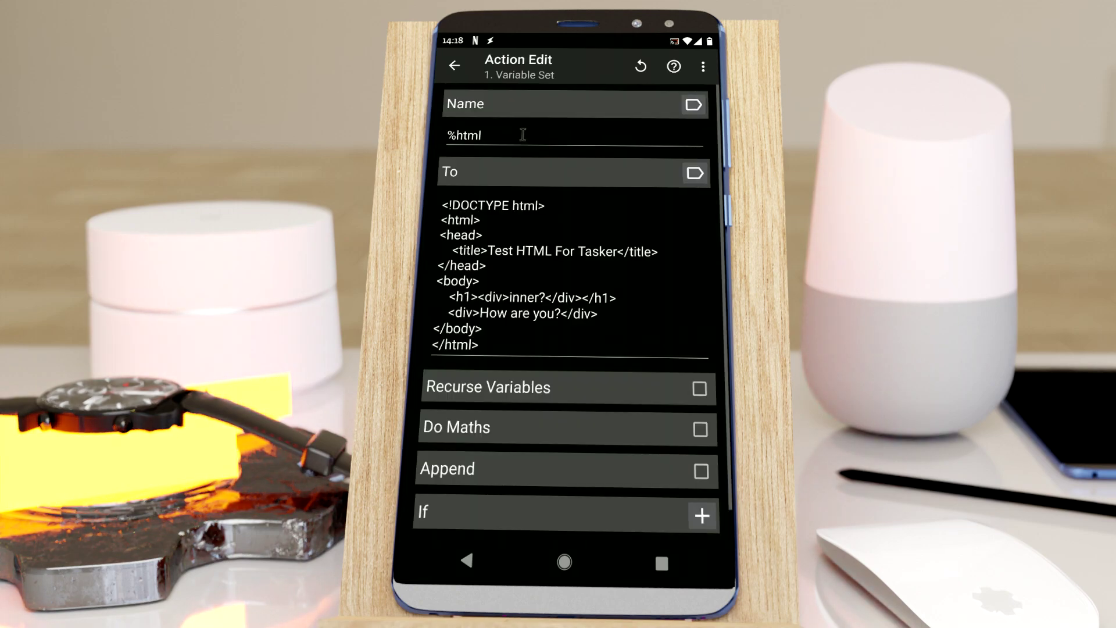
Review the h1 tag in the stored HTML and return to the action list.
click(470, 297)
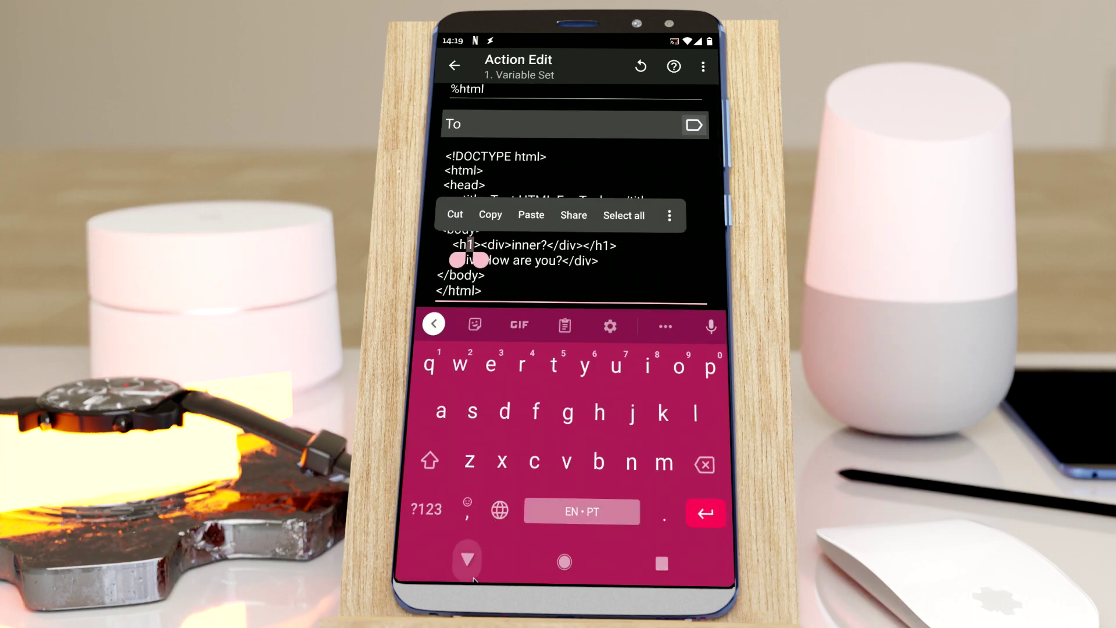
click(473, 575)
click(473, 572)
click(493, 572)
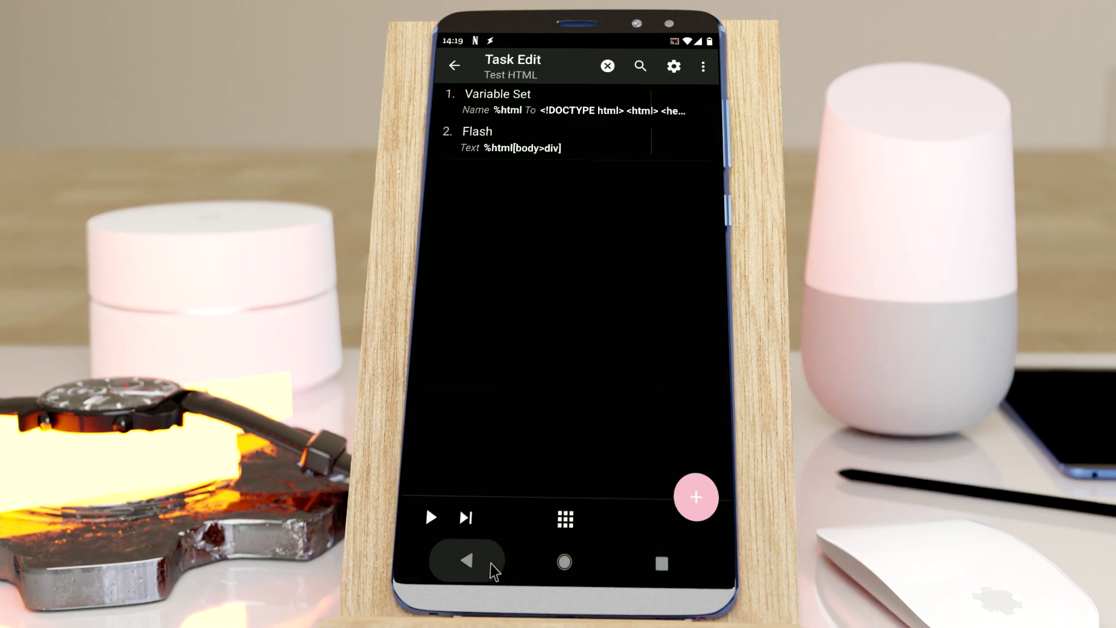
Replace body with h1 so Flash shows %html[h1>div], and run it, flashing 'inner?'.
click(525, 156)
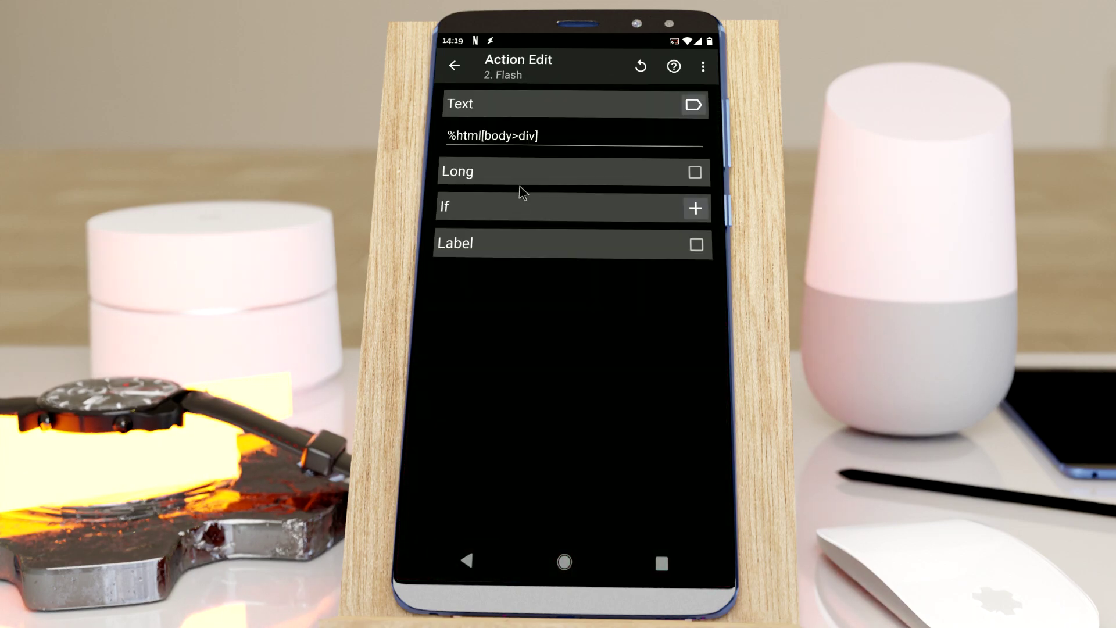
double_click(493, 135)
text(h)
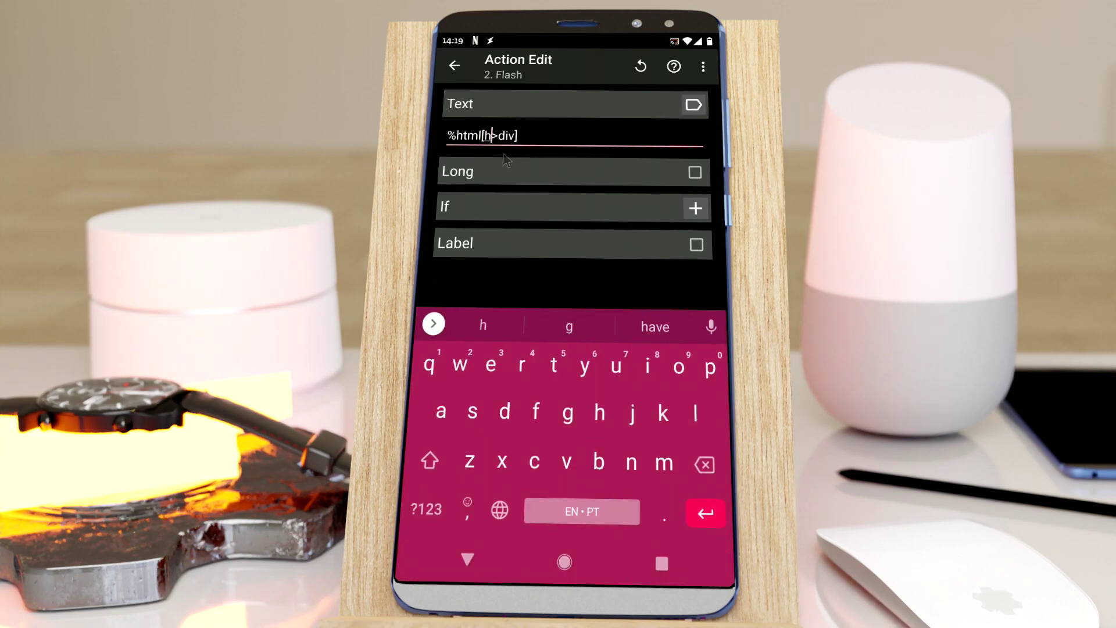
text(1)
click(467, 559)
click(467, 560)
click(430, 517)
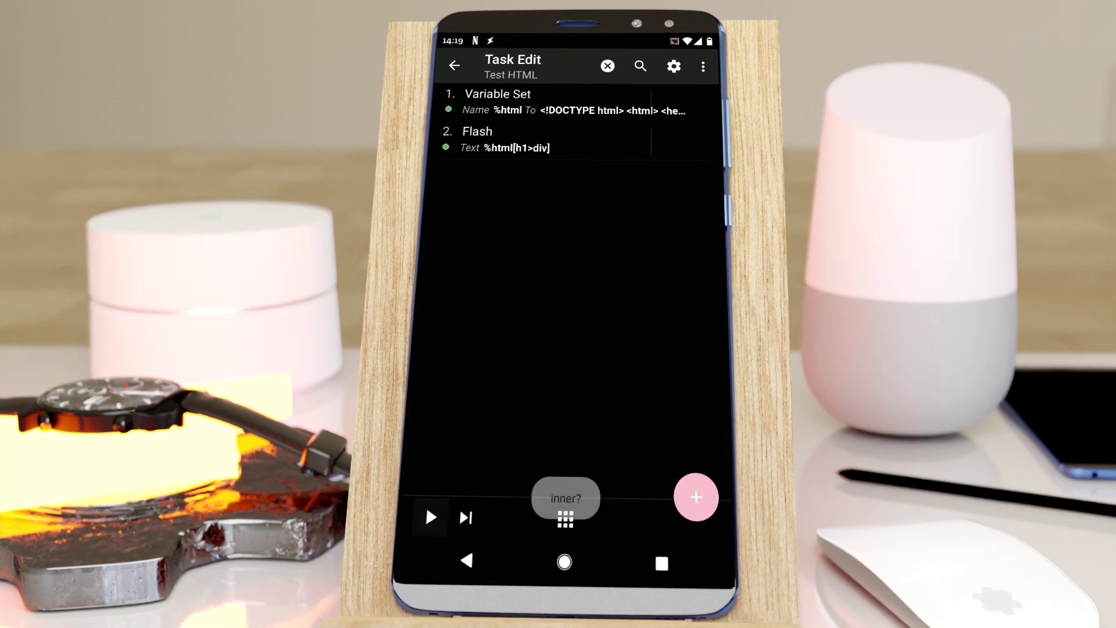
Delete 'h1>' to leave %html[div] and run the task, which now flashes 'inner?'.
click(515, 153)
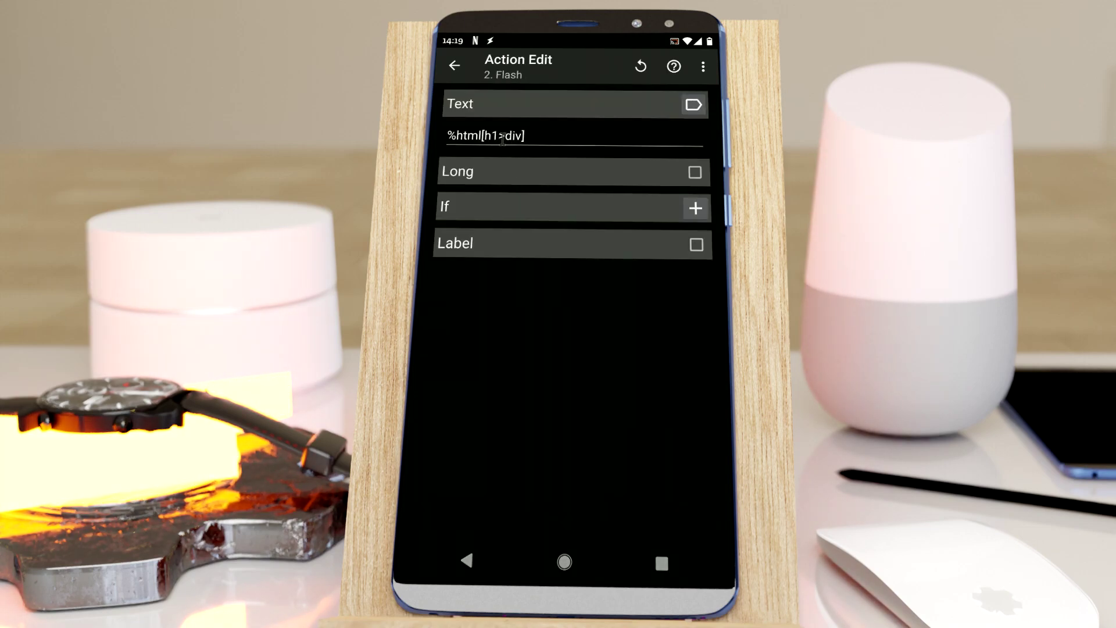
drag(482, 135, 555, 149)
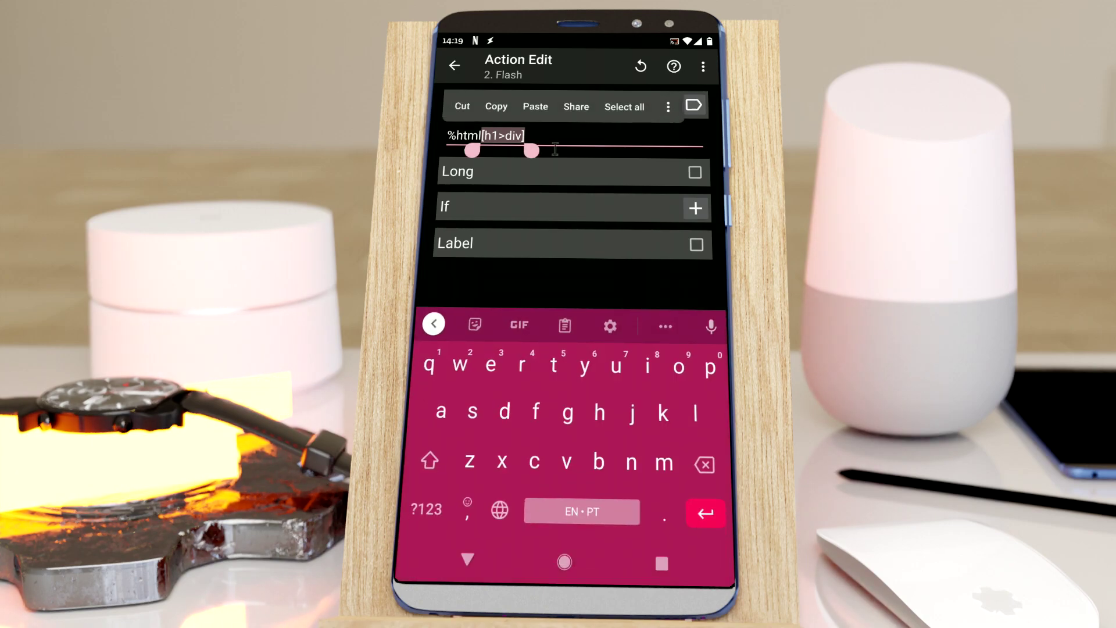
click(510, 138)
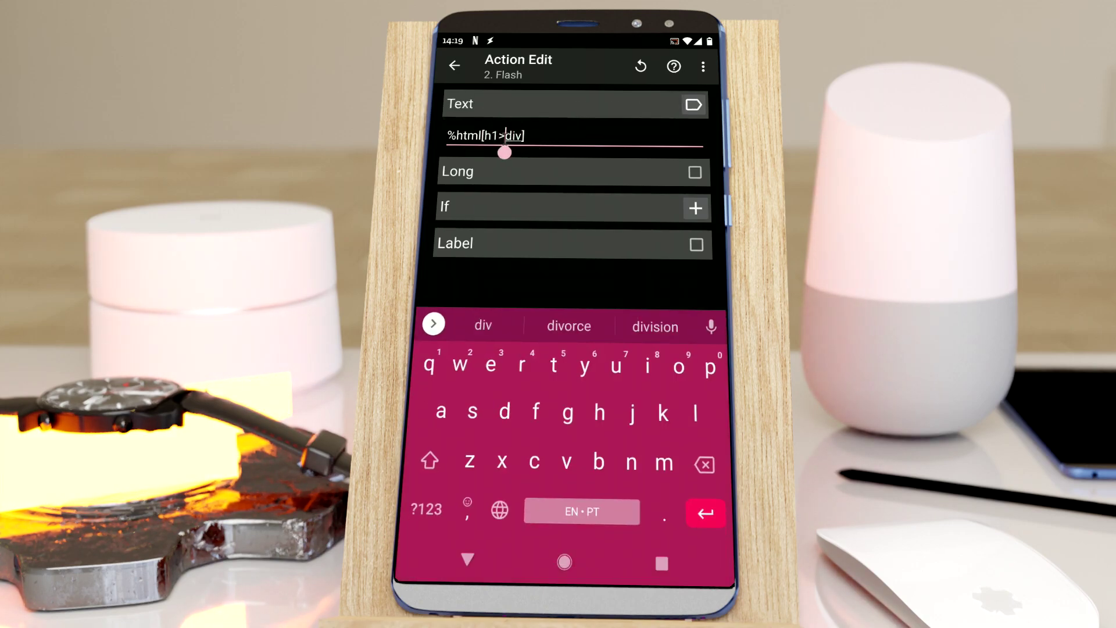
key(BackSpace)
key(BackSpace)
key(BackSpace)
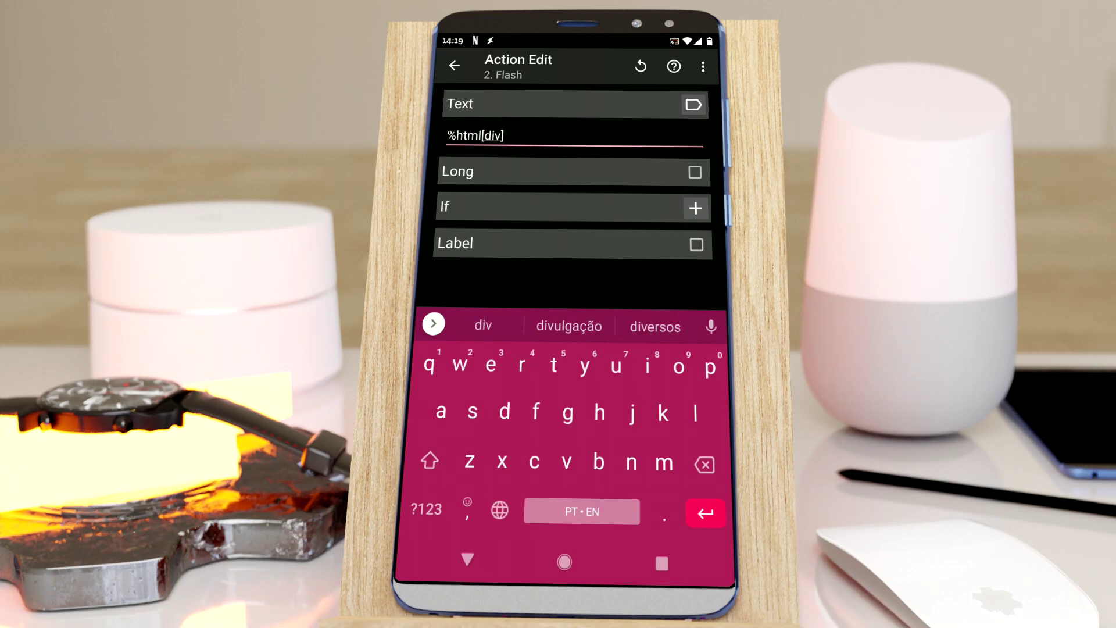
click(467, 560)
click(467, 560)
click(431, 517)
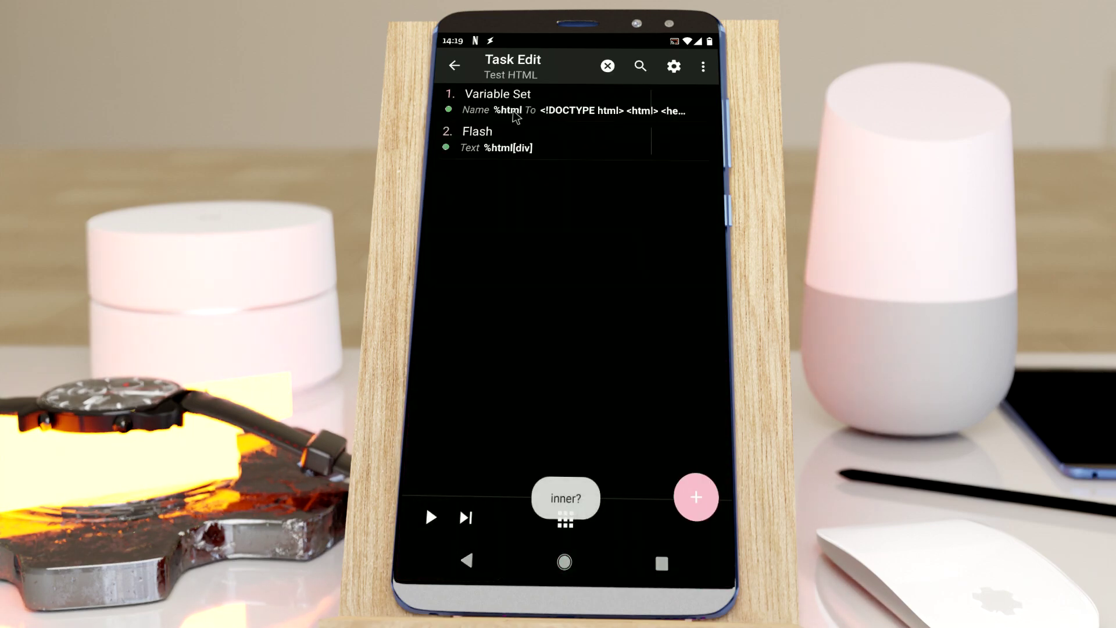
click(504, 152)
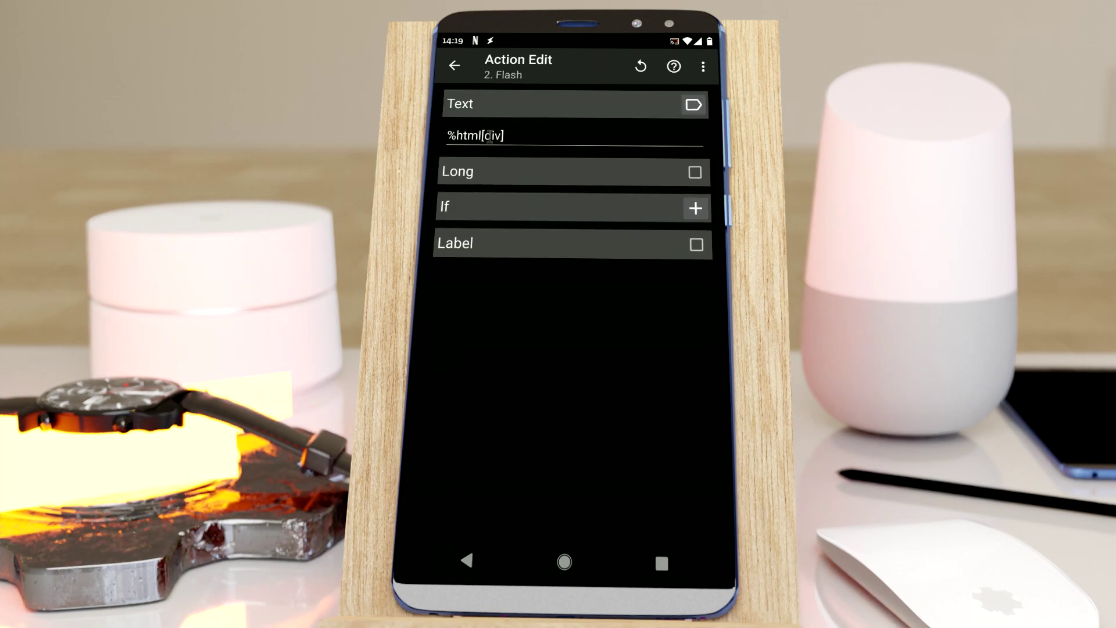
Append () to make %html[div]() and run it, flashing 'inner?,How are you?'.
click(521, 140)
click(426, 509)
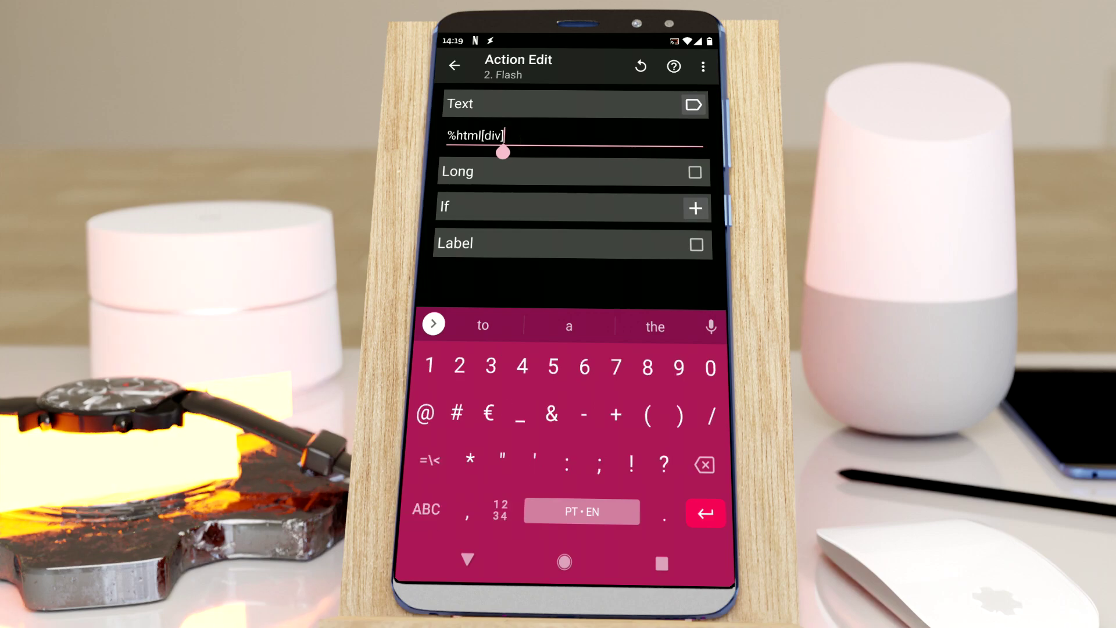
text(())
click(467, 562)
click(467, 562)
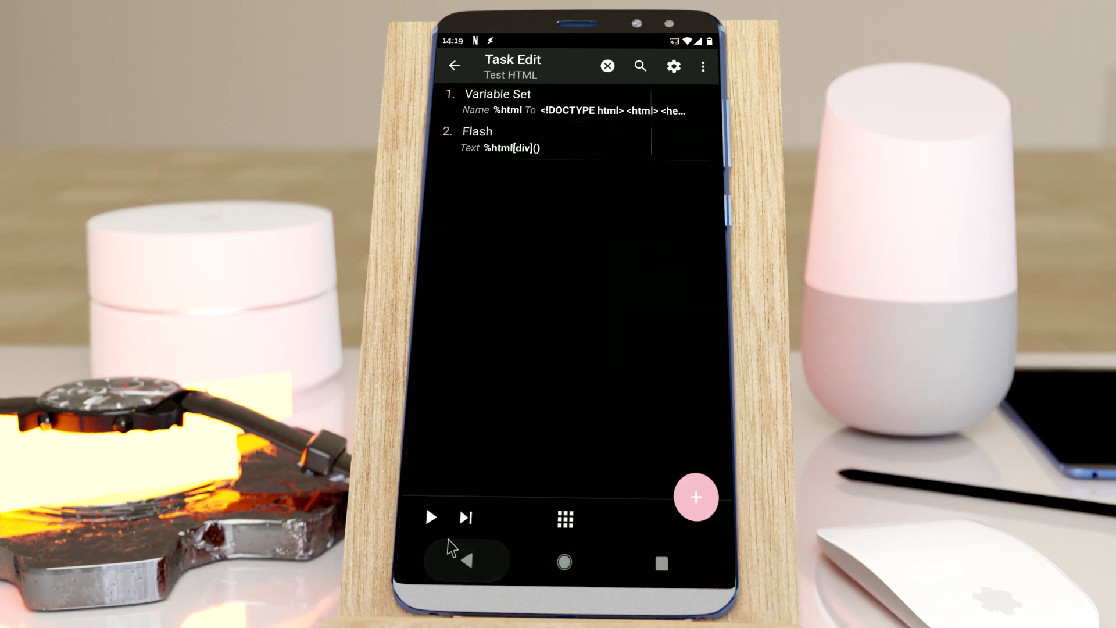
click(430, 517)
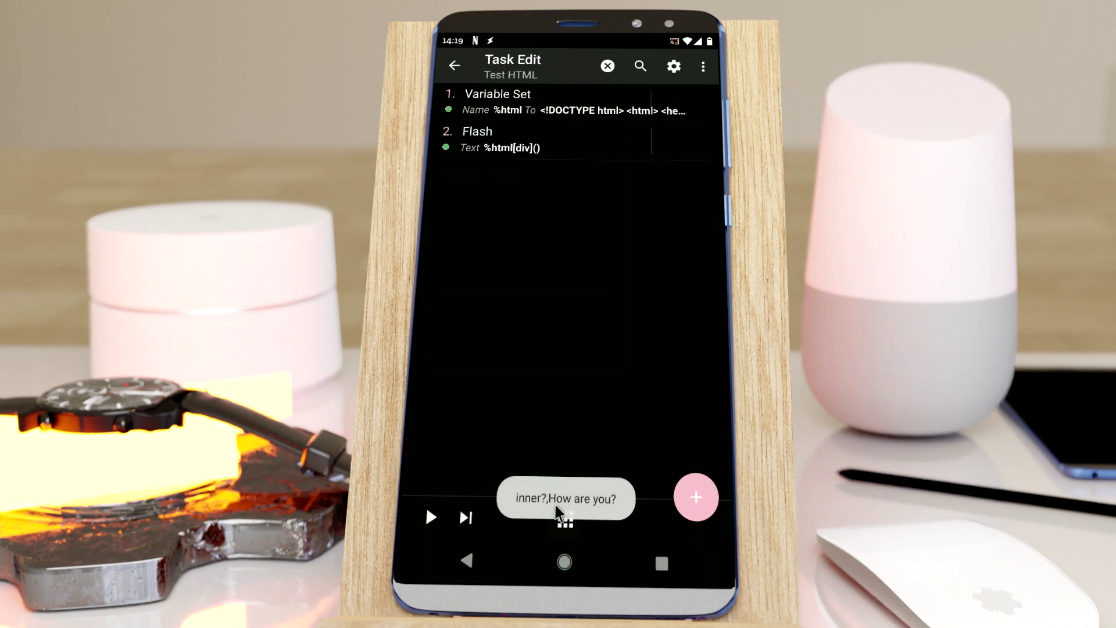
Put # in the parentheses so the Flash text %html[div](#) counts the div matches.
click(511, 158)
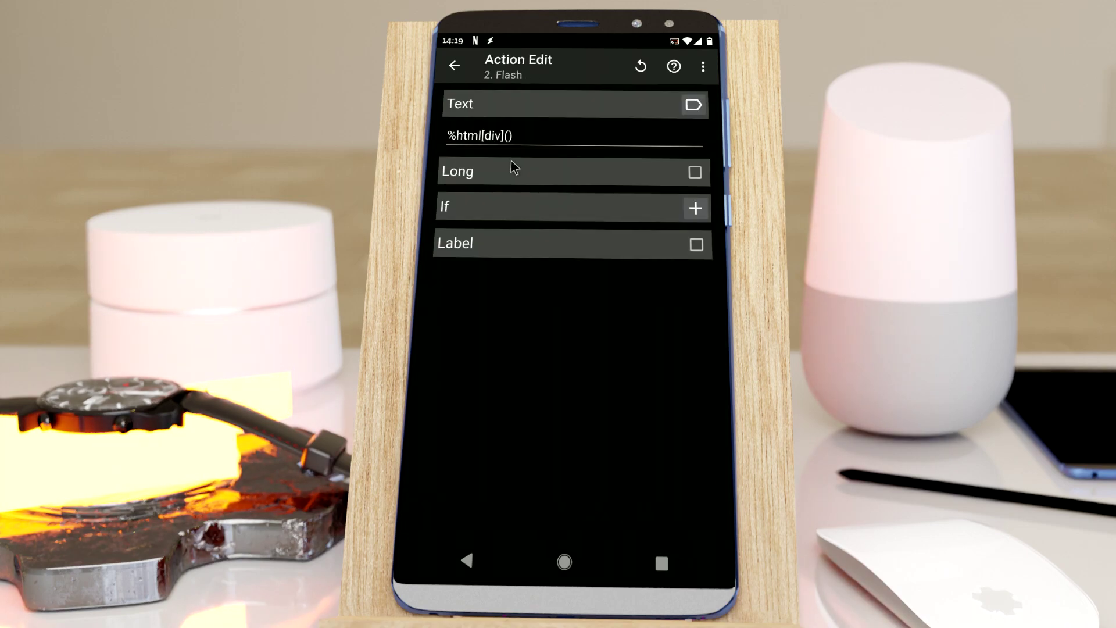
click(507, 137)
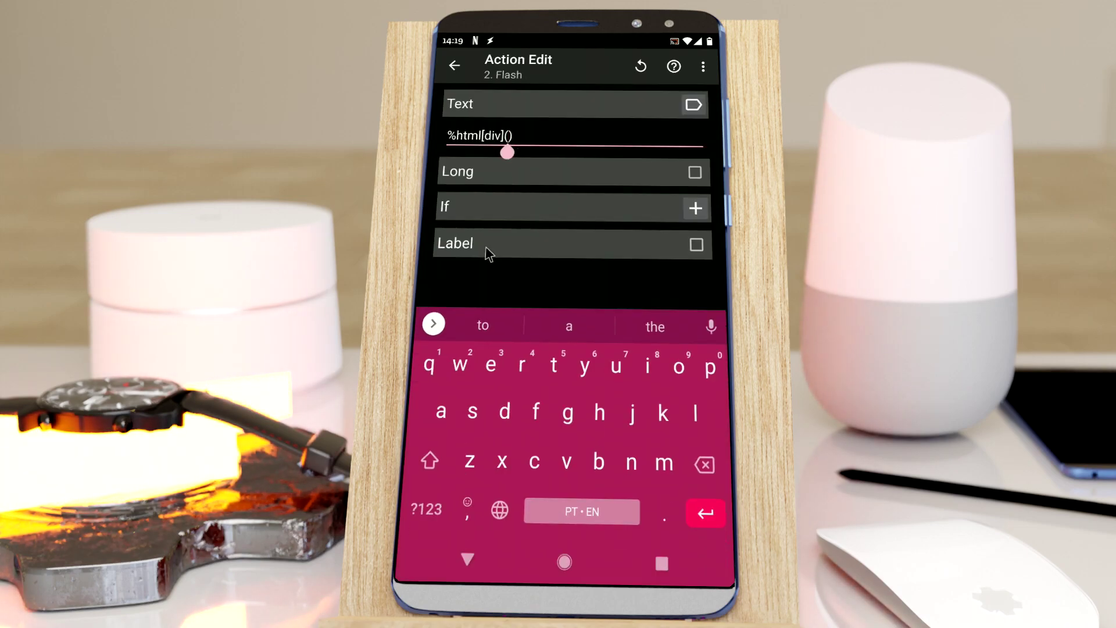
click(426, 509)
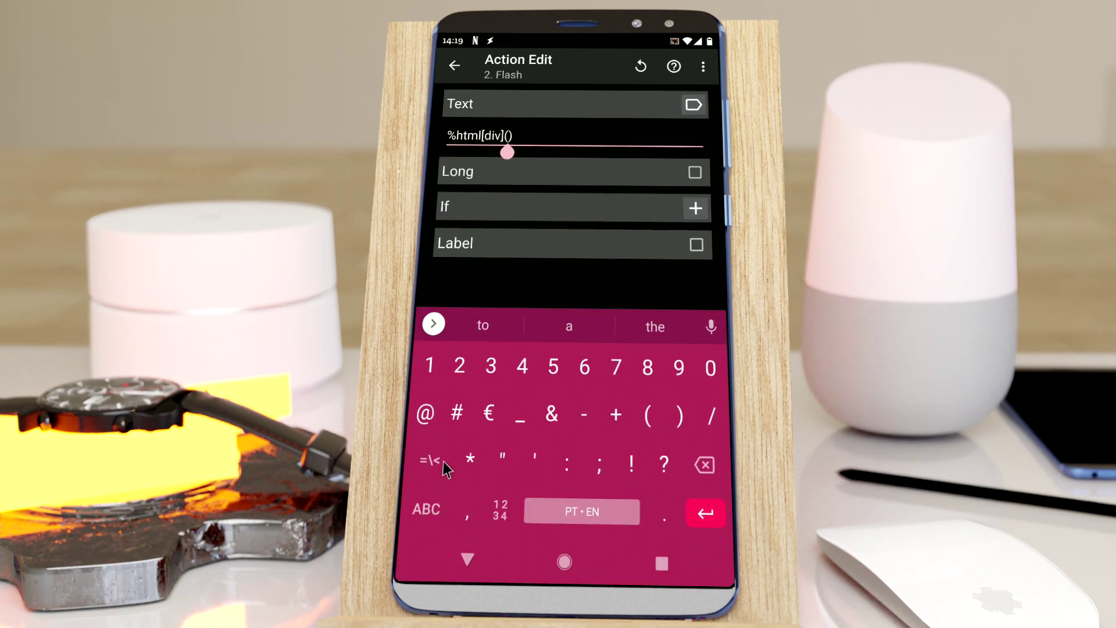
click(457, 414)
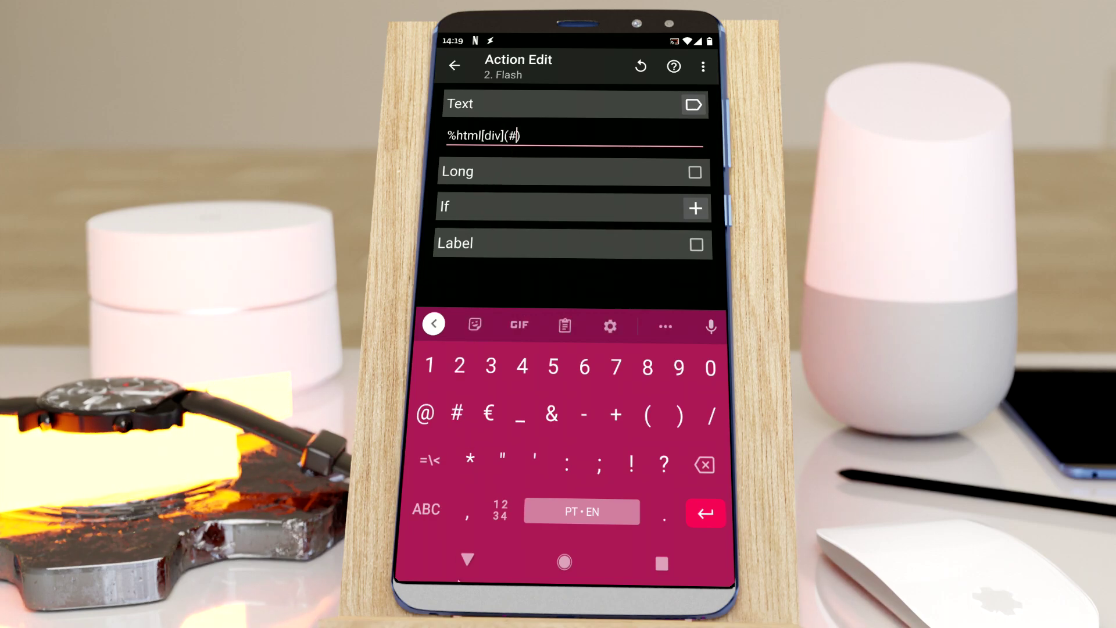
click(467, 560)
click(467, 559)
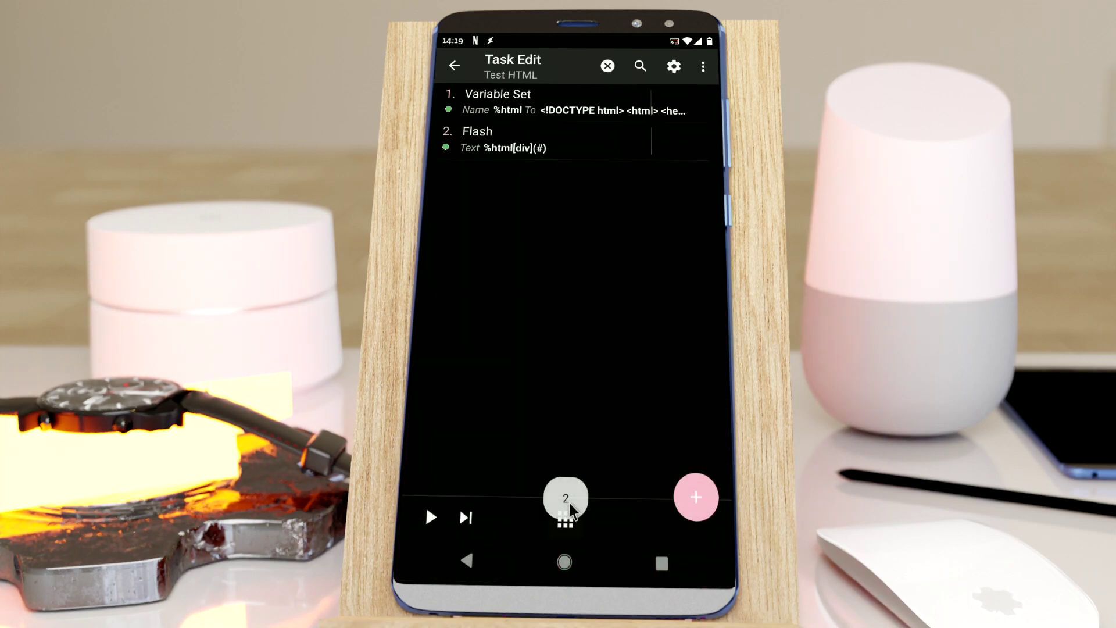
Replace # with < for %html[div](<) and run it, flashing the last div 'How are you?'.
click(490, 147)
double_click(512, 135)
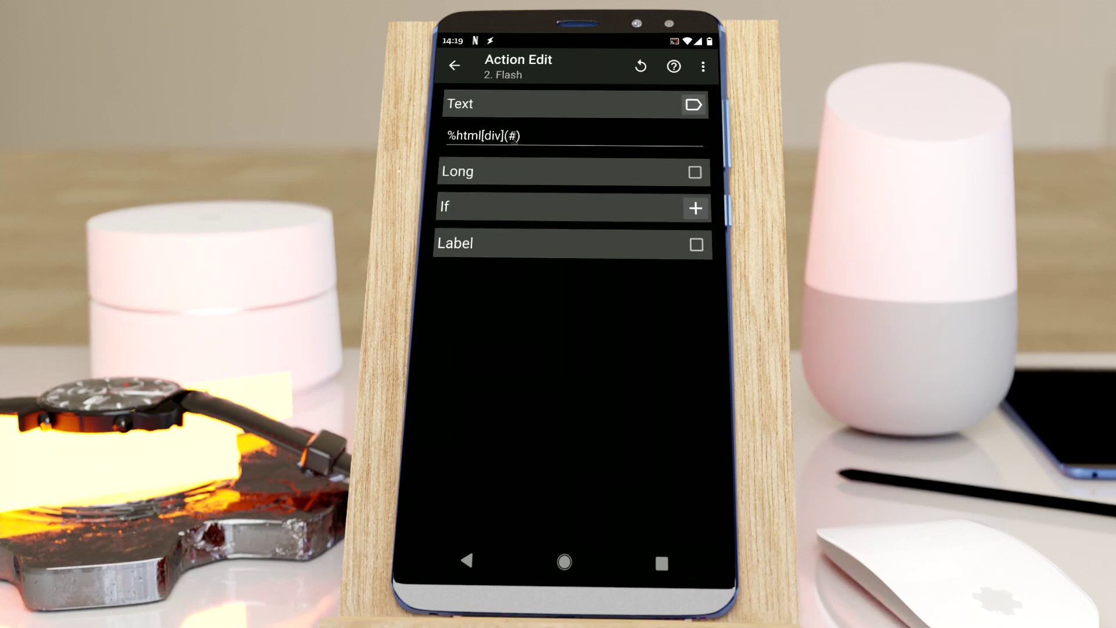
click(425, 511)
click(500, 509)
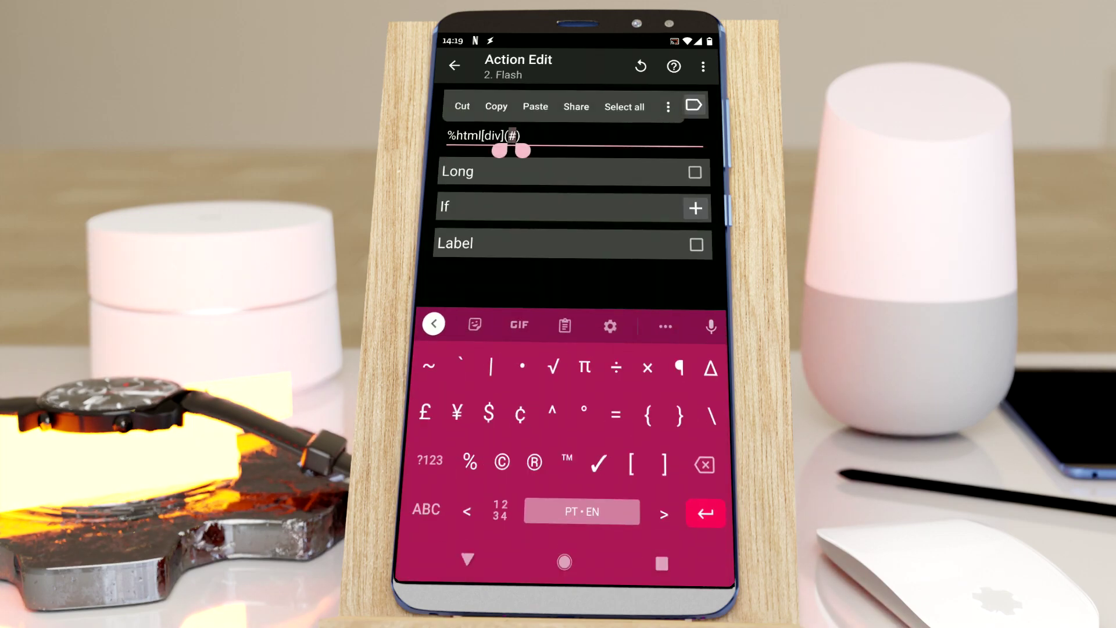
text(<)
click(468, 559)
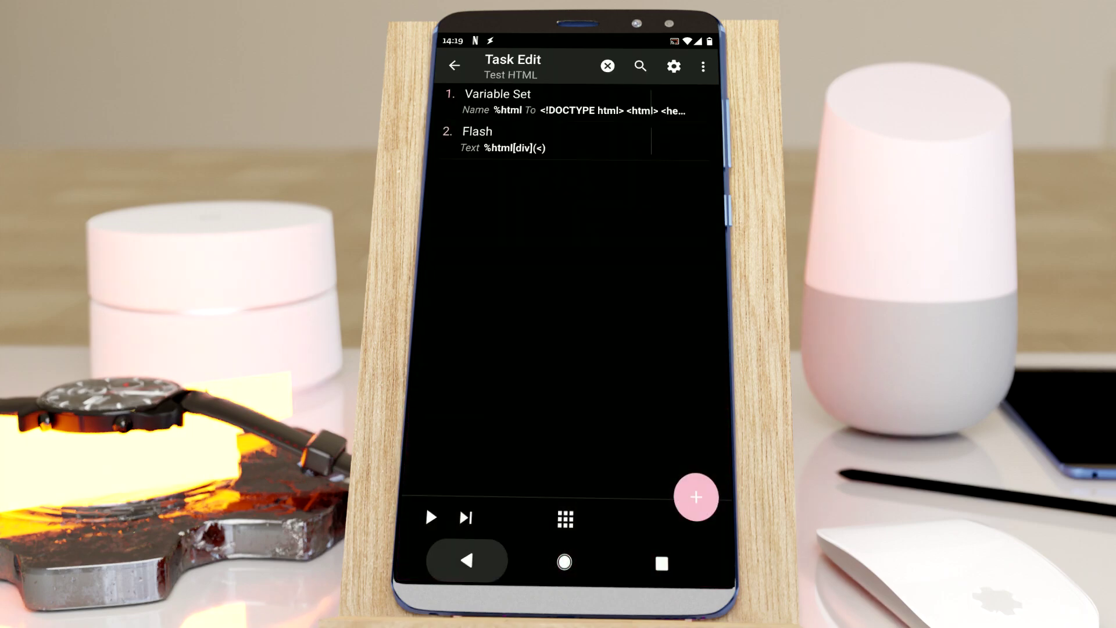
click(430, 519)
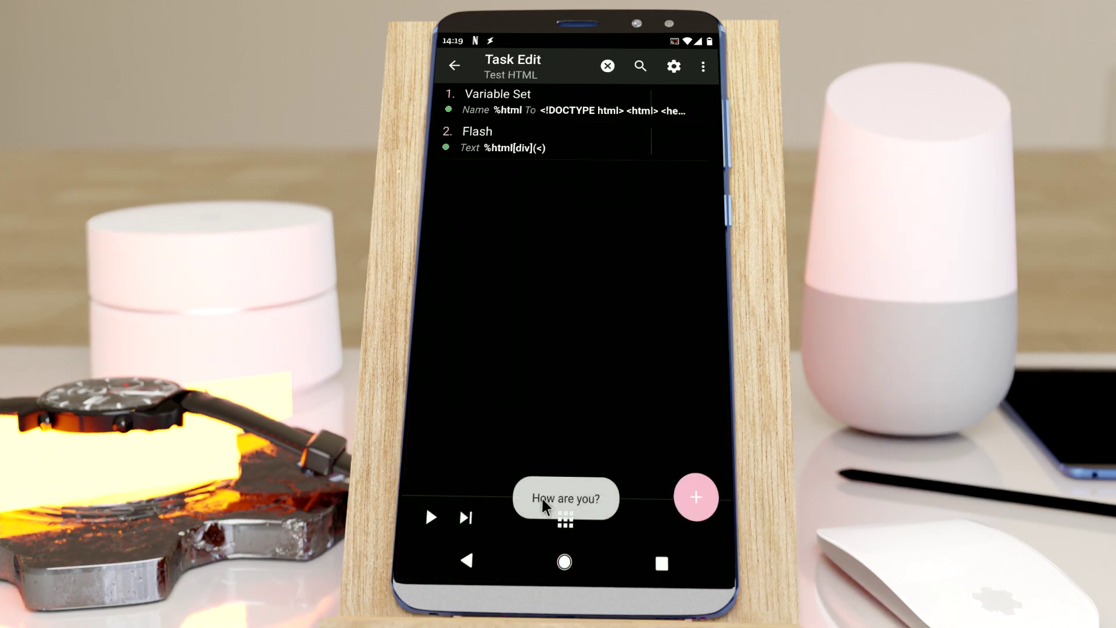
click(523, 140)
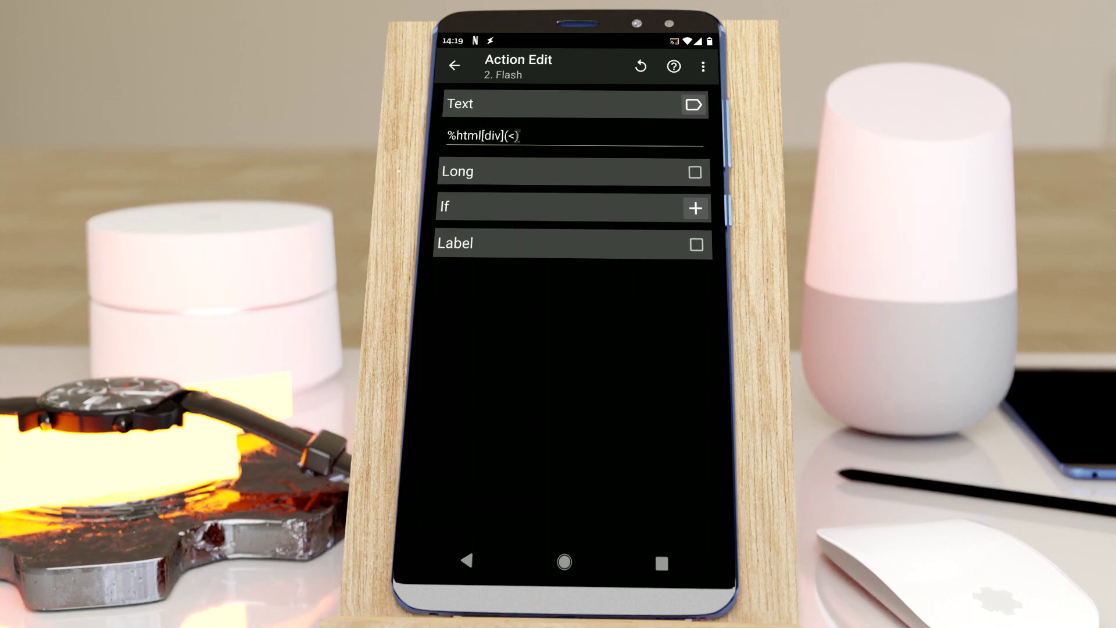
Change the Flash text to %html[div](1) by replacing the < with 1.
double_click(517, 135)
click(514, 136)
click(704, 463)
text(1)
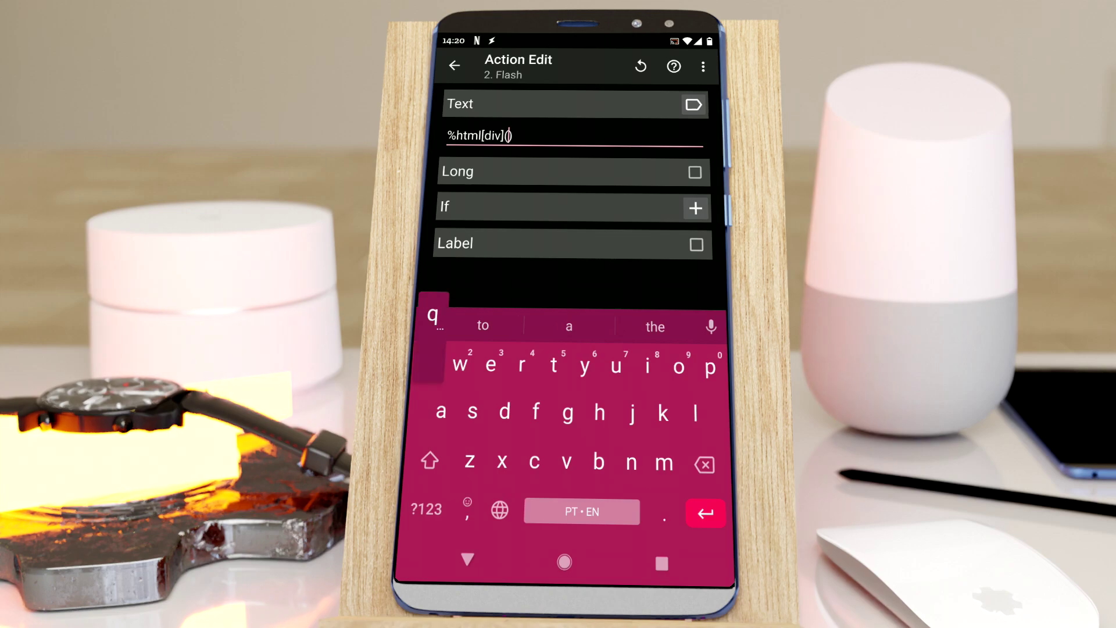
click(454, 65)
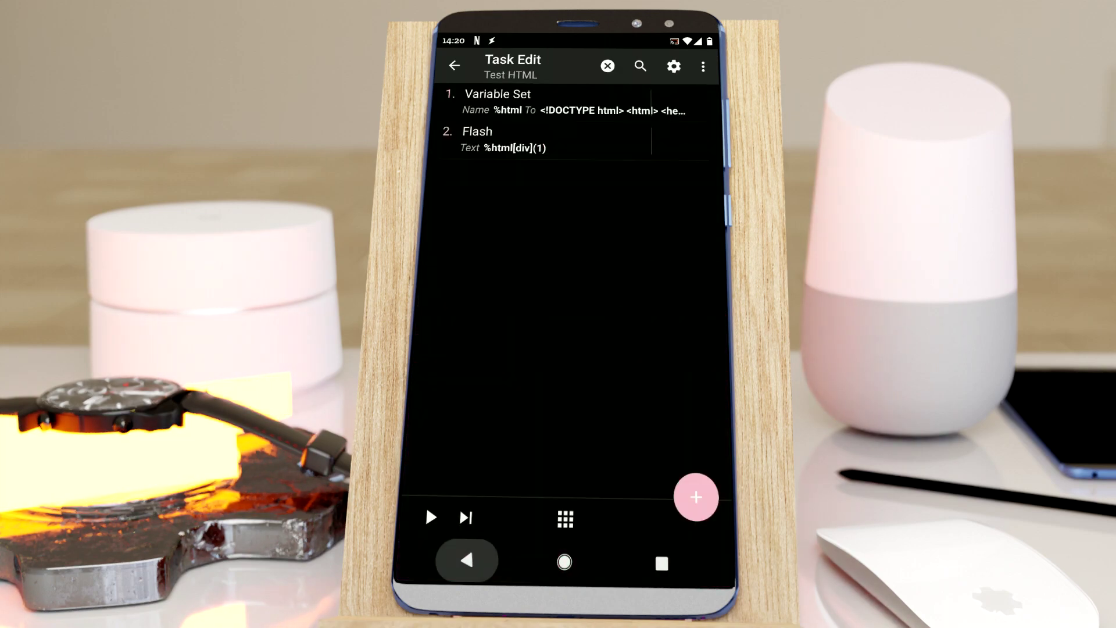
Reopen the Flash action with the 1 in the parentheses selected and the keyboard hidden.
click(506, 147)
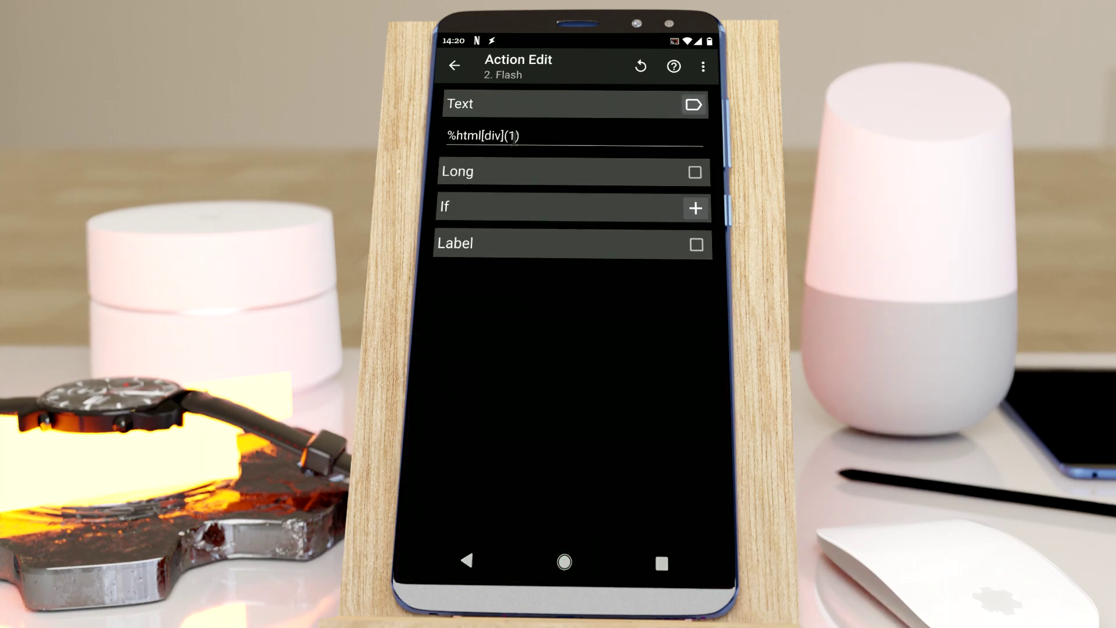
double_click(510, 142)
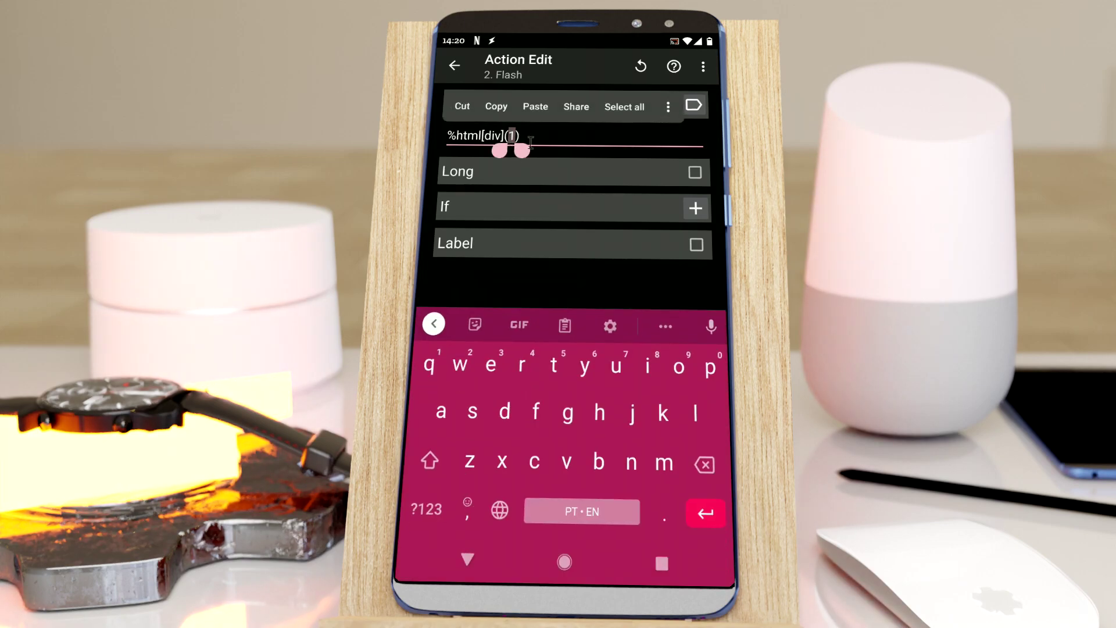
click(472, 566)
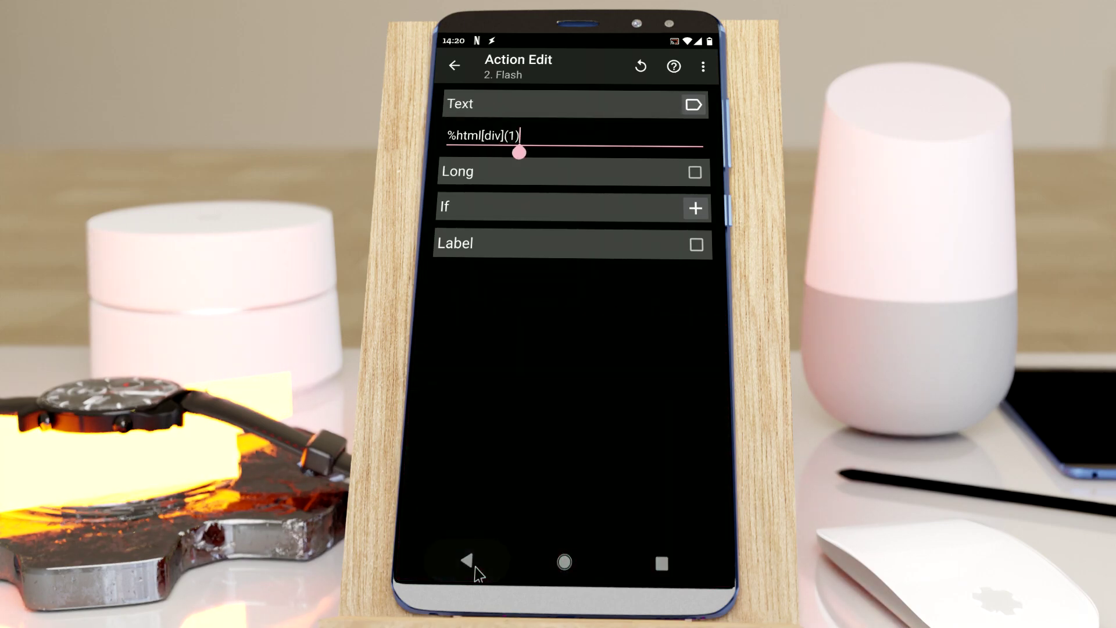